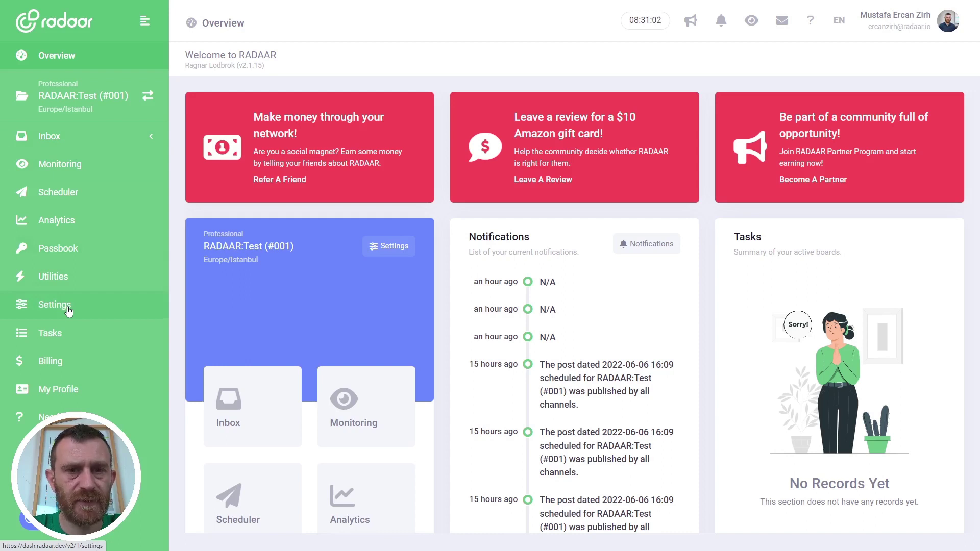
# Open the account Settings page from the left sidebar.
pyautogui.click(69, 310)
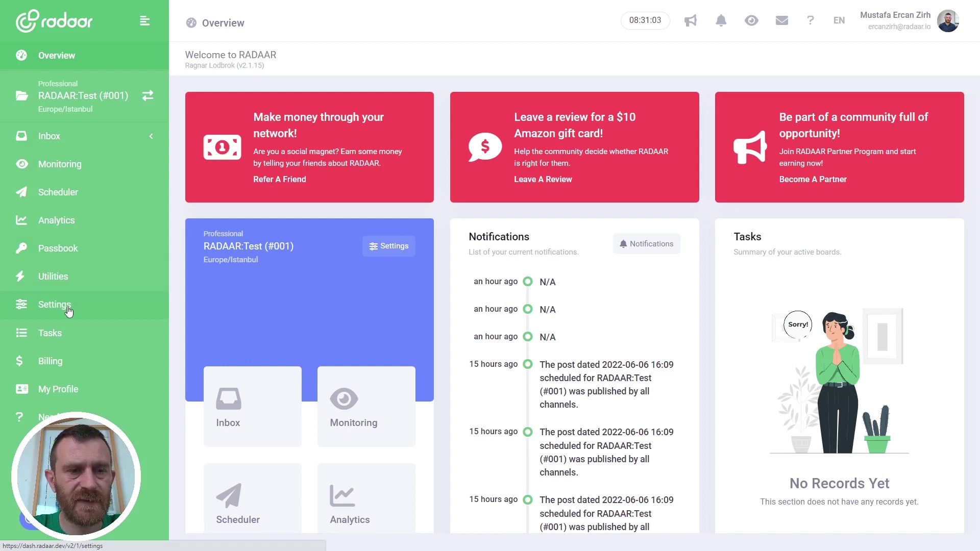
# Show the connected Channels list, then browse and close the catalogue of connectable channel types.
pyautogui.click(263, 124)
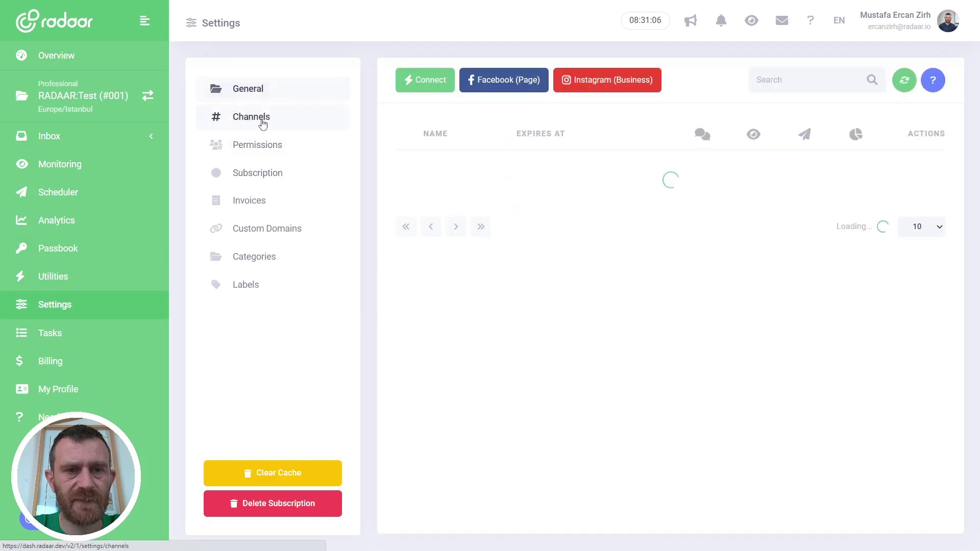
pyautogui.click(424, 82)
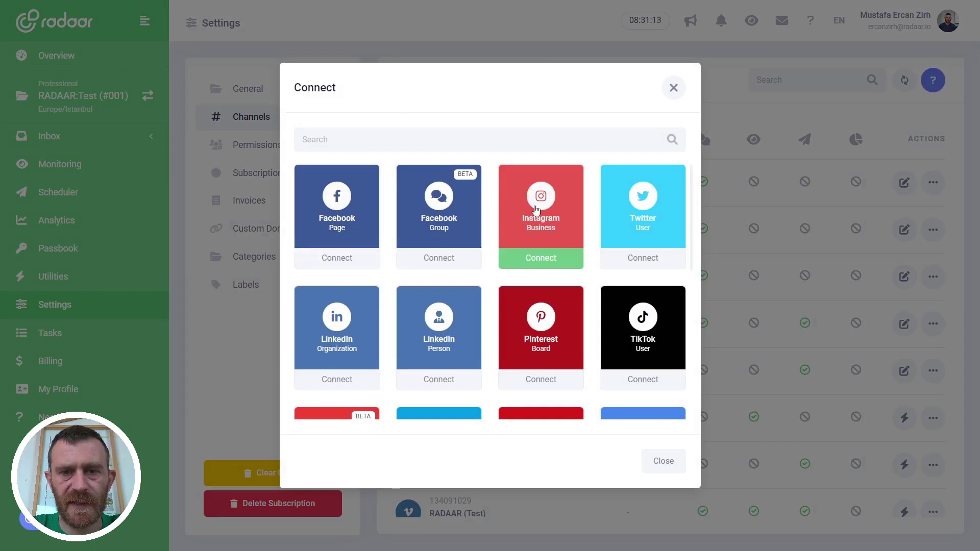
pyautogui.scroll(-2, 641, 219)
pyautogui.scroll(-2, 329, 244)
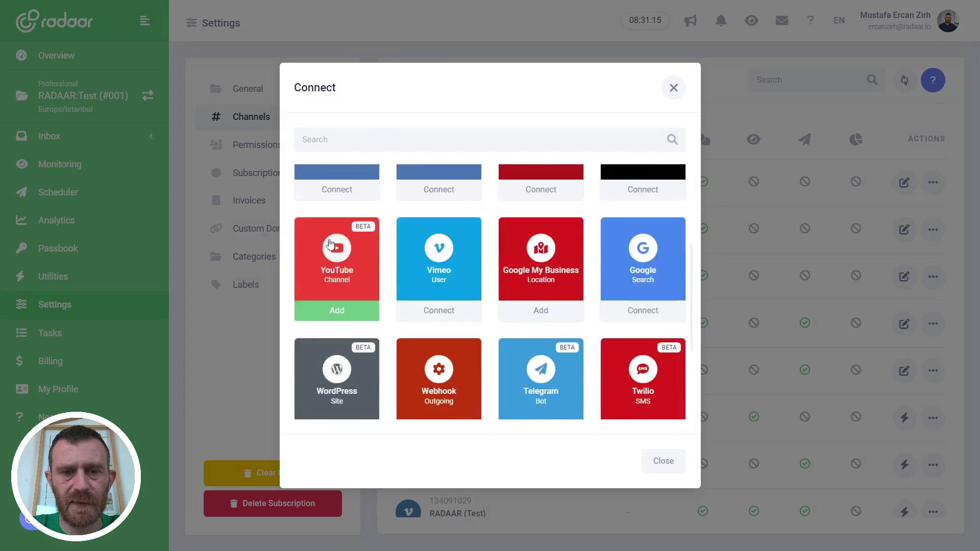
pyautogui.scroll(-2, 329, 243)
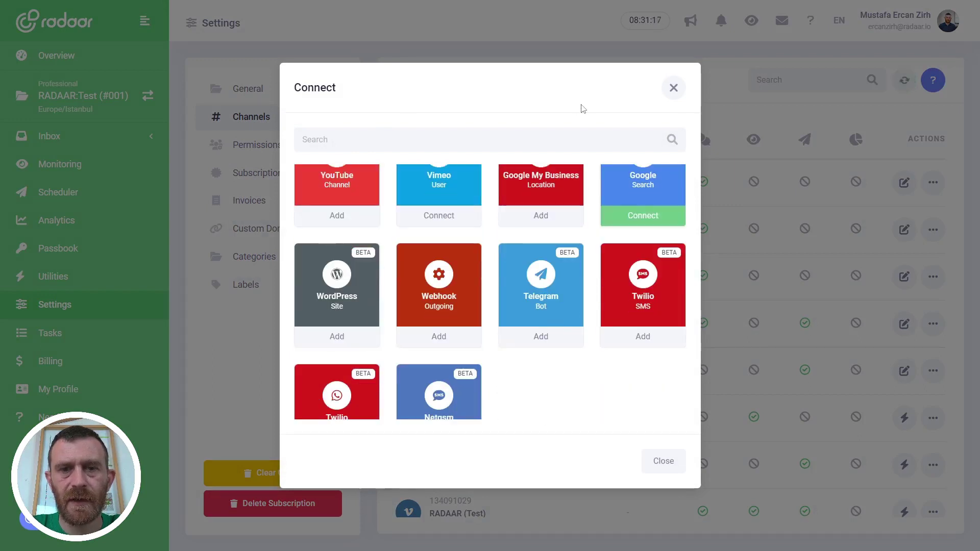
pyautogui.scroll(5, 495, 217)
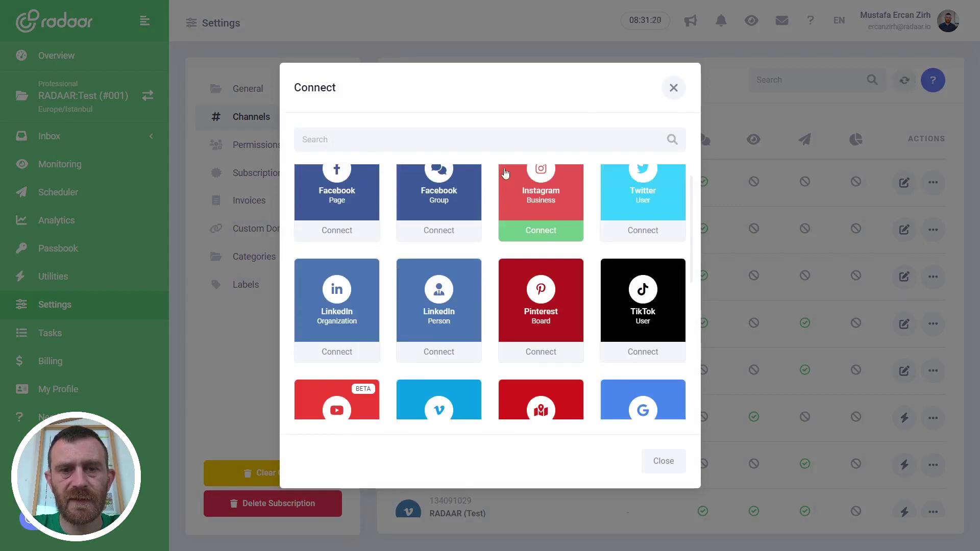
pyautogui.scroll(1, 493, 196)
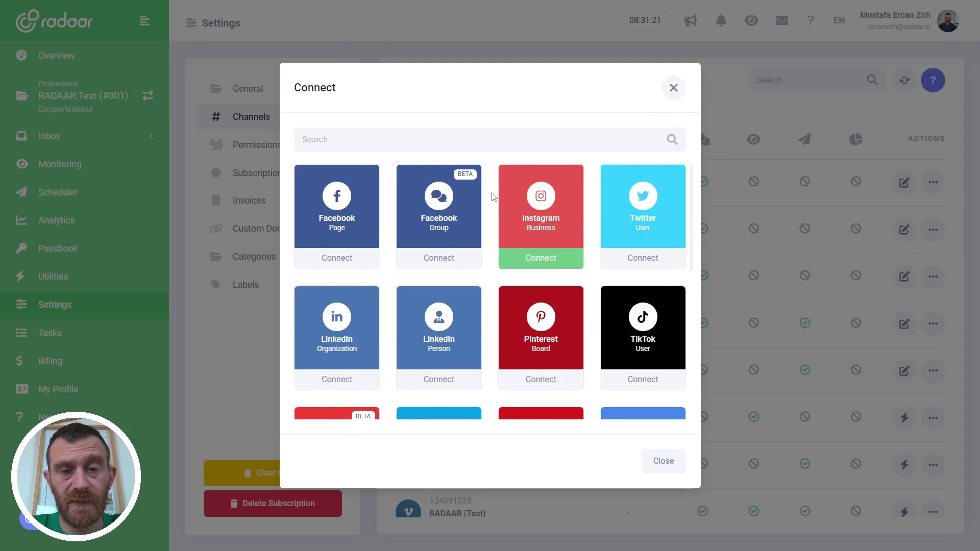
pyautogui.click(674, 89)
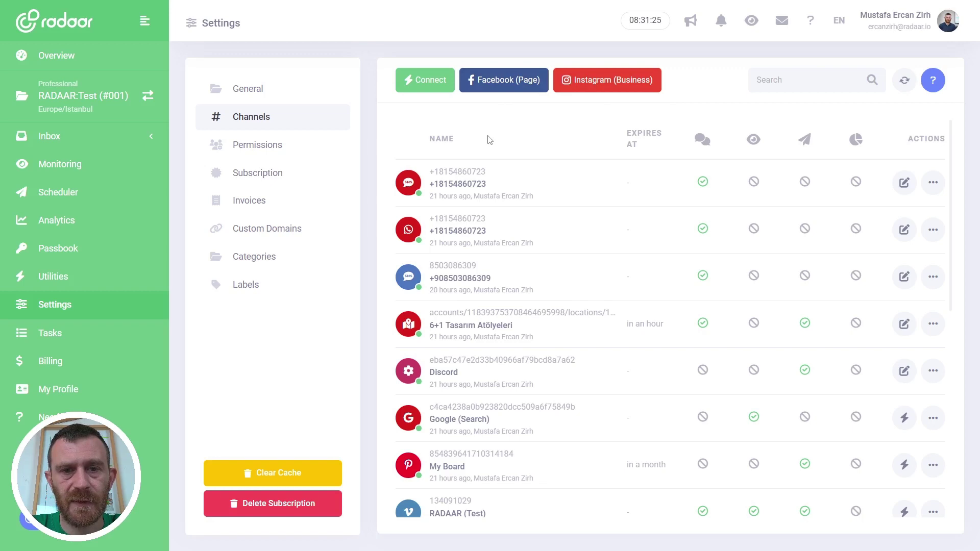
# Expand Inbox in the sidebar and open its Conversations page.
pyautogui.click(108, 144)
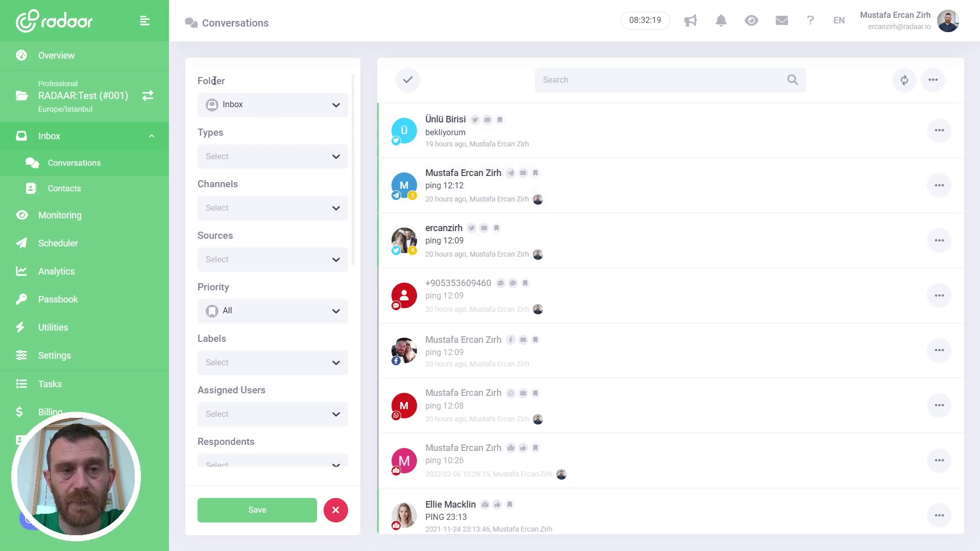
pyautogui.click(246, 103)
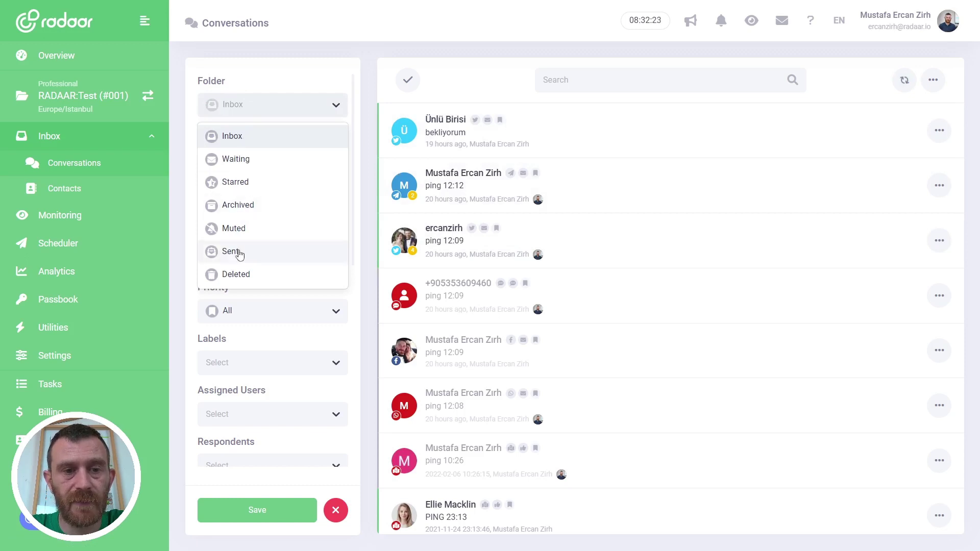
pyautogui.click(285, 86)
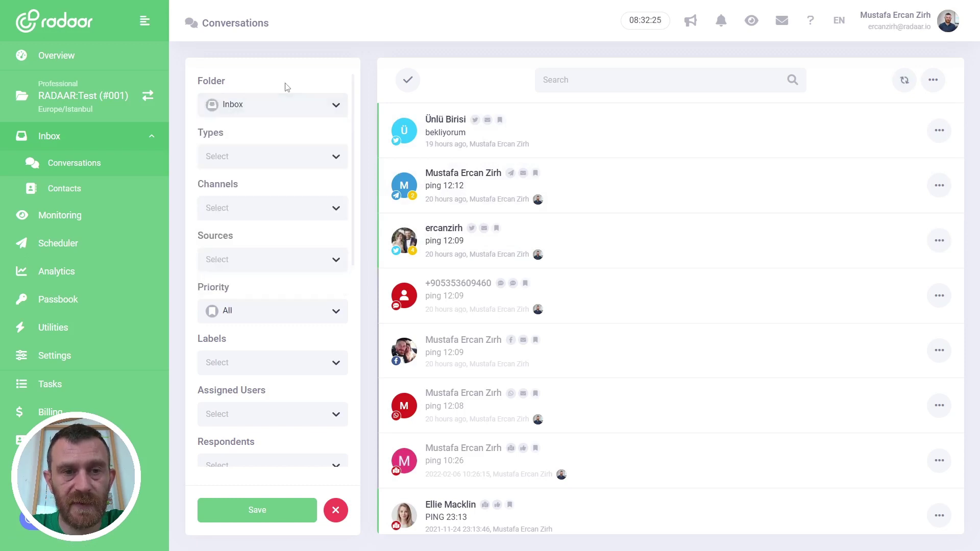
pyautogui.click(239, 158)
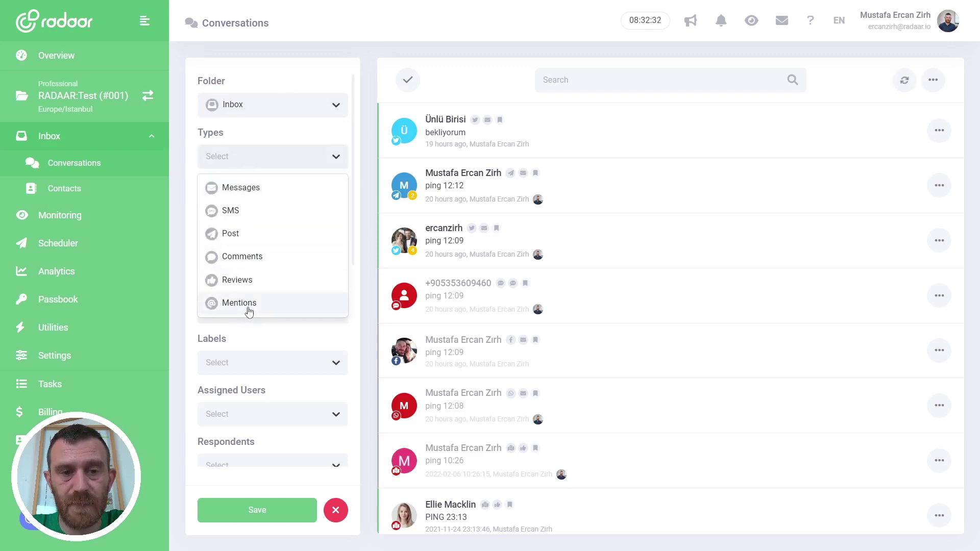
pyautogui.click(286, 141)
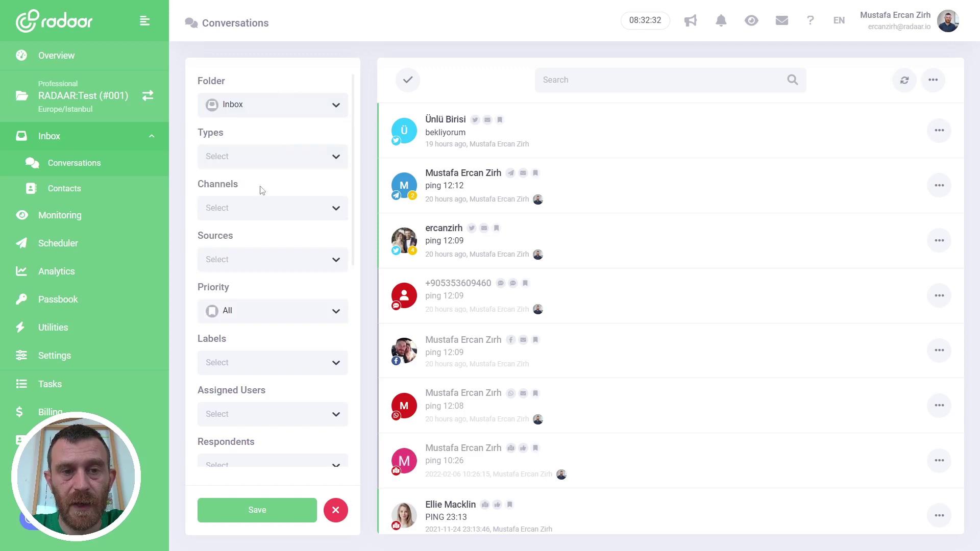
# Filter by the Facebook RADAAR:Test and 6+1 Tasarım Atölyeleri channels, then clear the Channels filter.
pyautogui.click(247, 210)
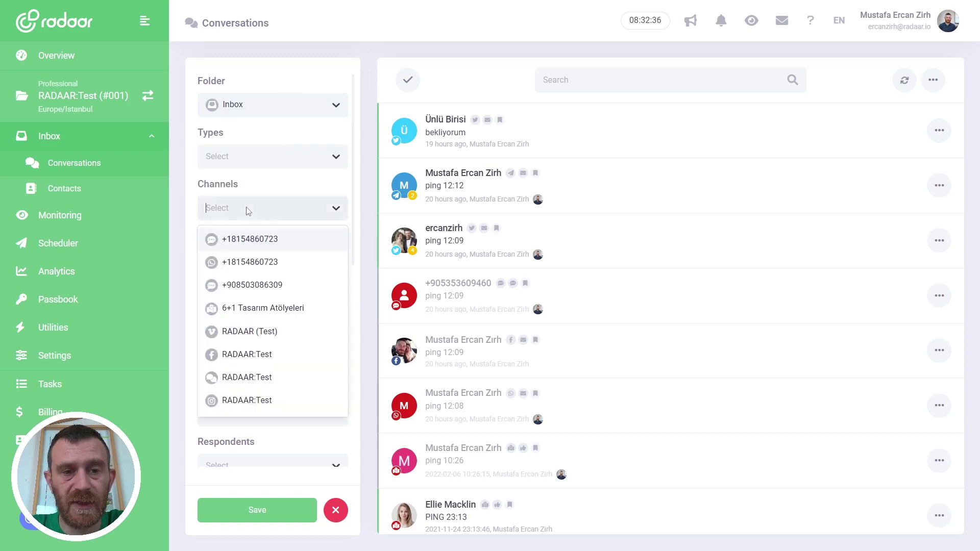
pyautogui.scroll(-1, 271, 278)
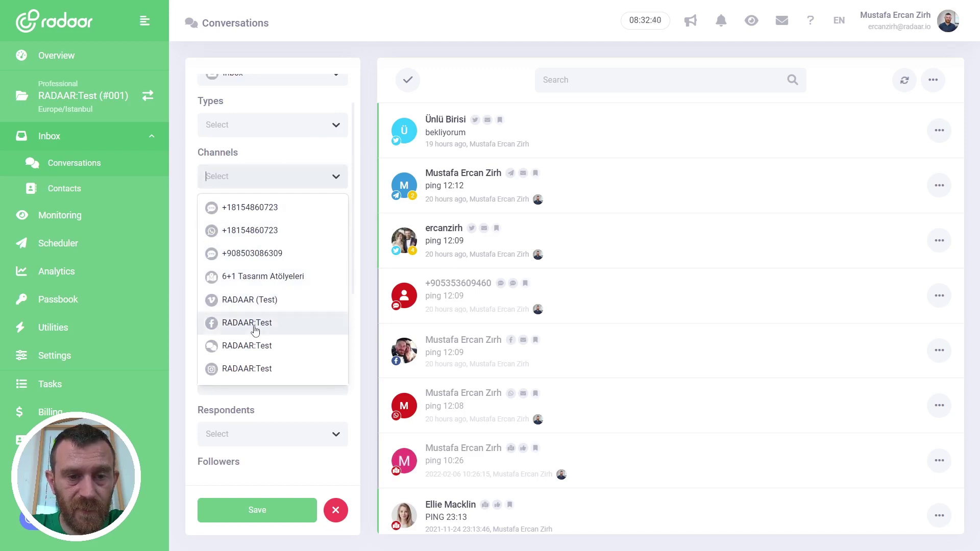
pyautogui.click(255, 326)
pyautogui.scroll(-3, 261, 320)
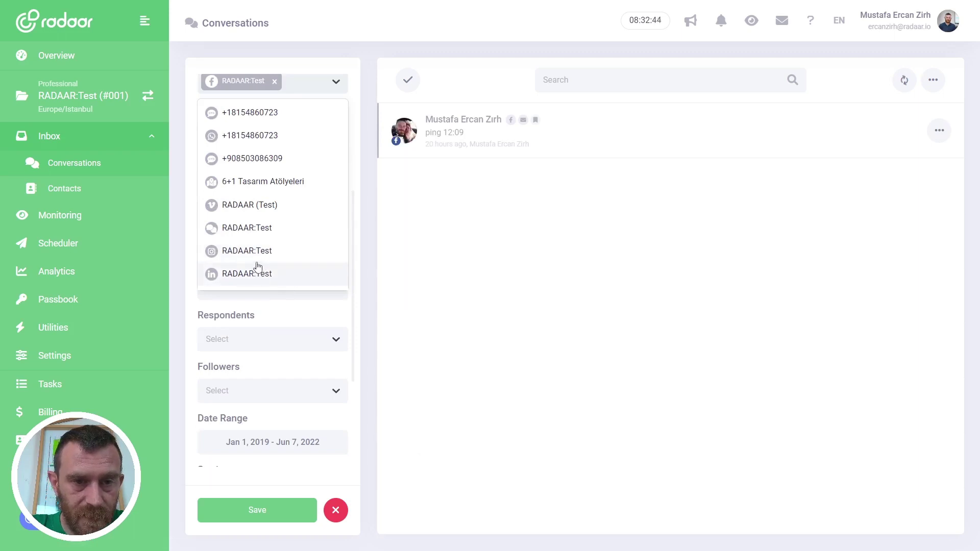
pyautogui.click(280, 186)
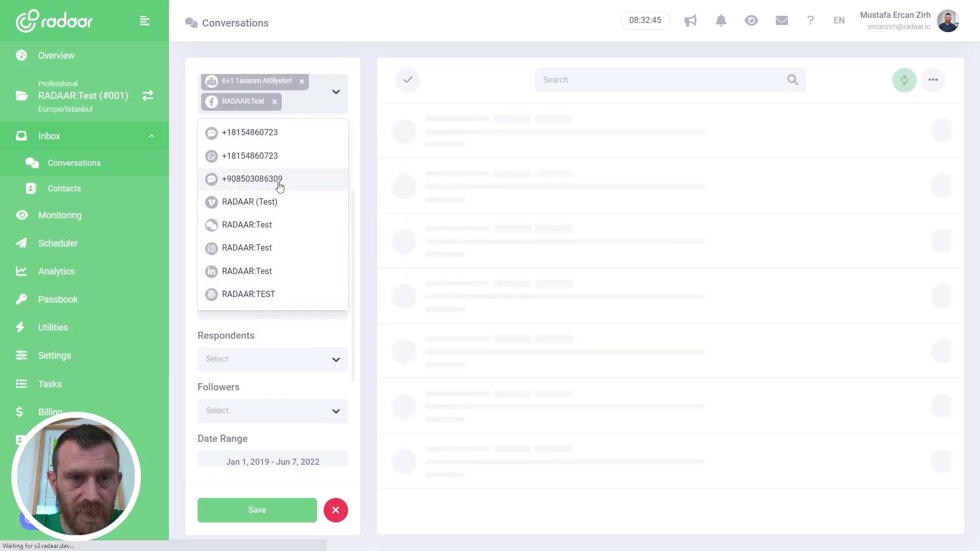
pyautogui.scroll(3, 303, 145)
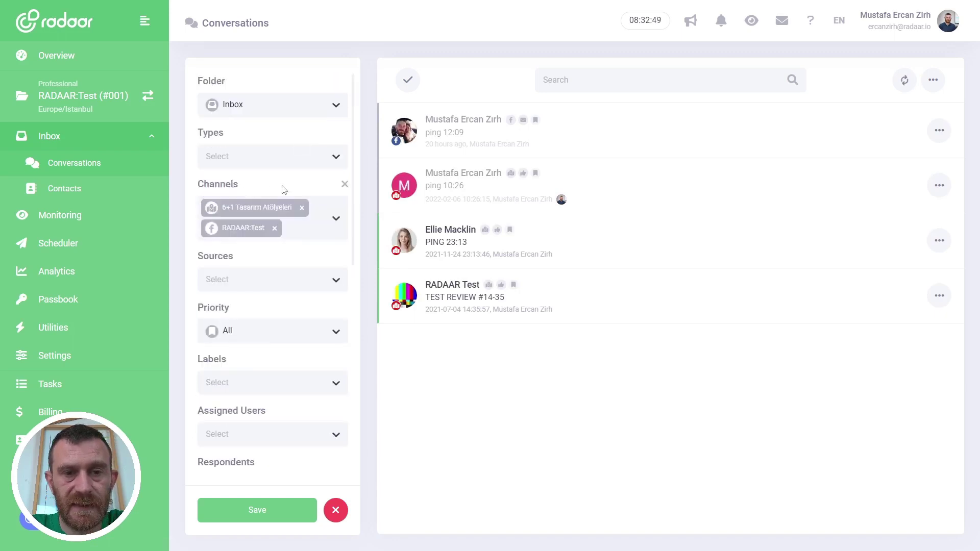
pyautogui.click(345, 184)
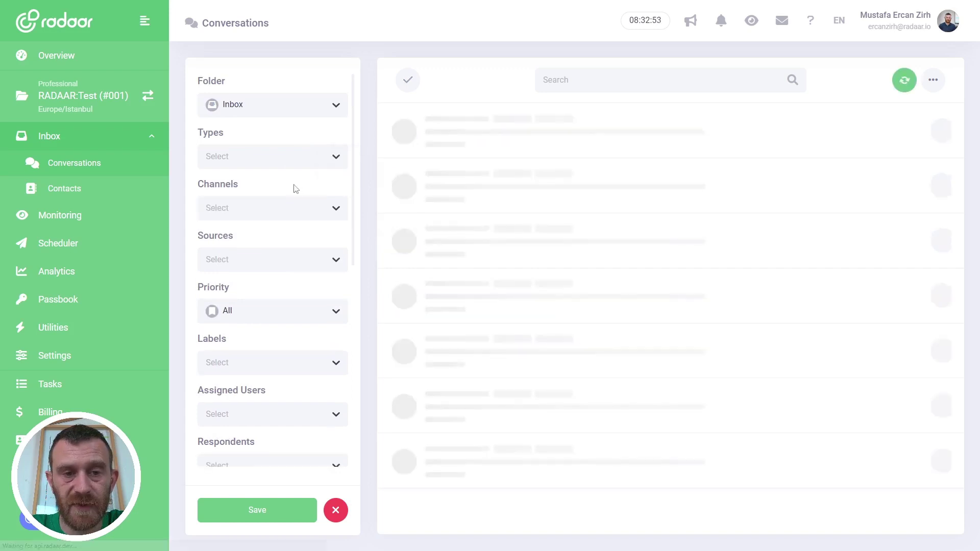
# Filter Sources to Twitter only, then remove the Twitter source filter.
pyautogui.click(246, 260)
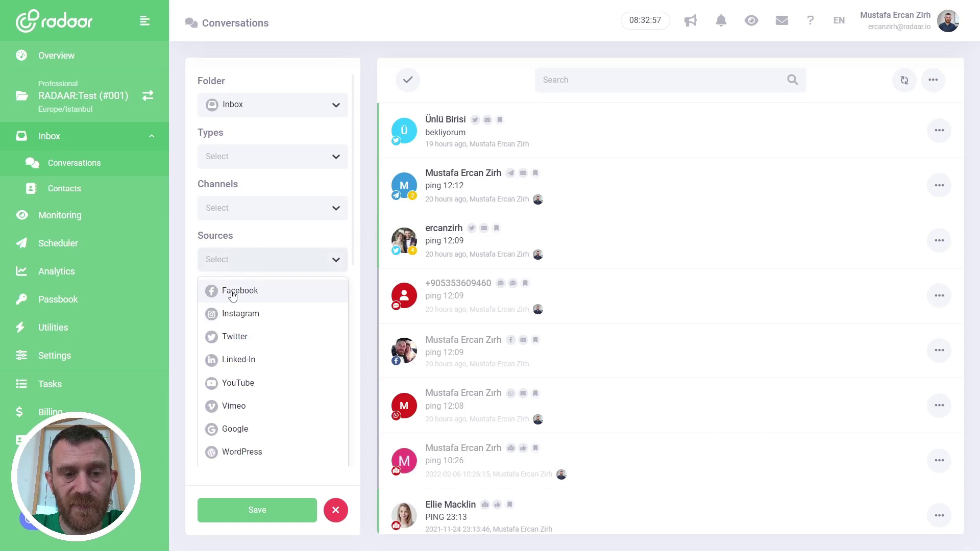
pyautogui.click(234, 337)
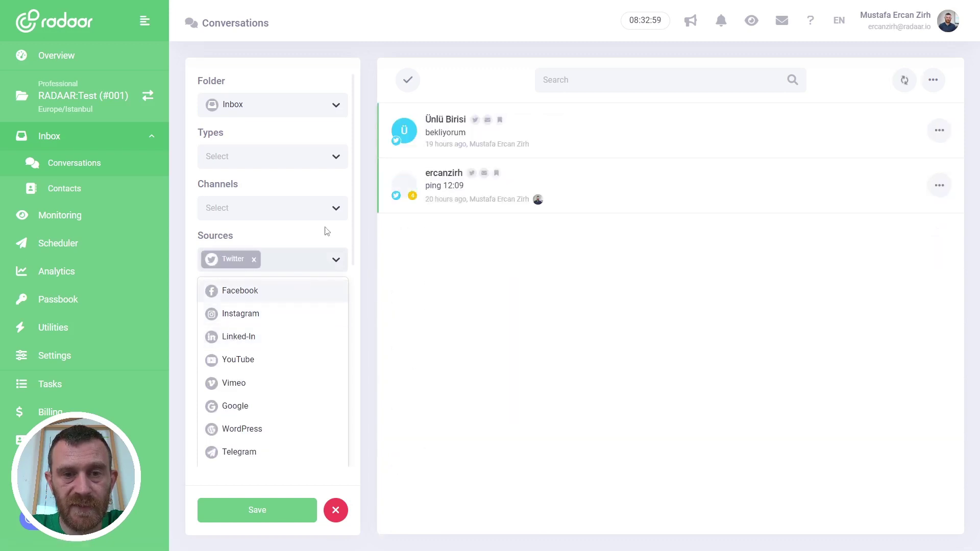
pyautogui.click(342, 240)
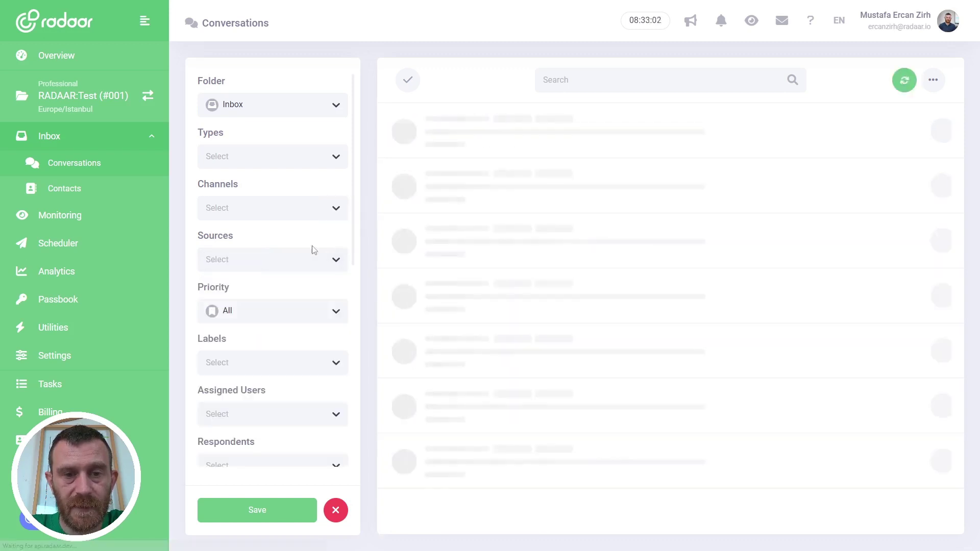
pyautogui.scroll(-1, 260, 286)
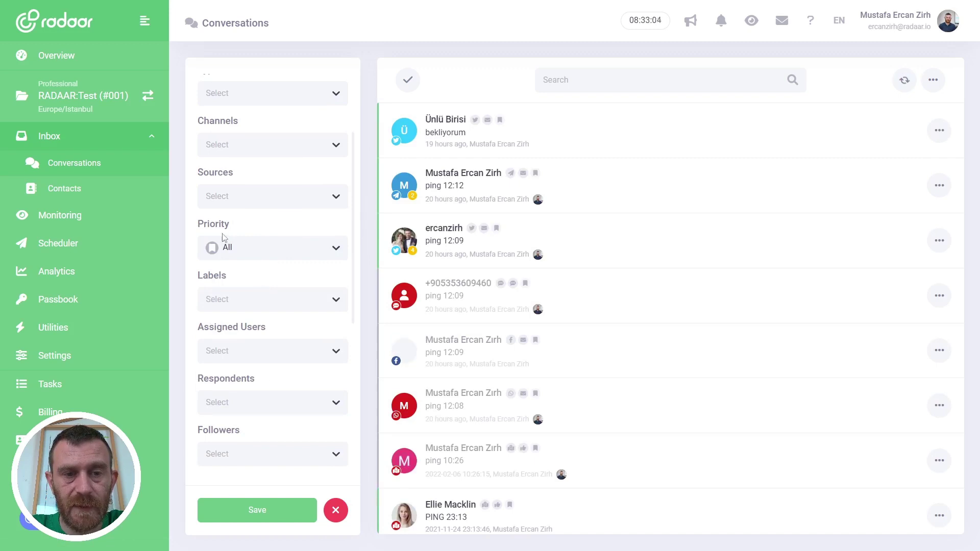
# Check the Date Range picker and leave the dates unchanged.
pyautogui.scroll(-1, 251, 267)
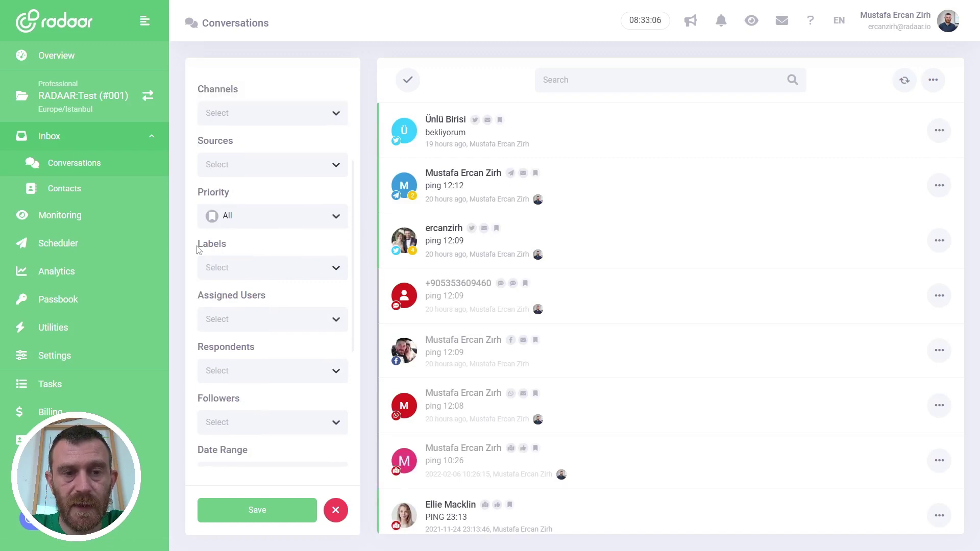
pyautogui.scroll(-2, 240, 256)
pyautogui.scroll(-2, 280, 245)
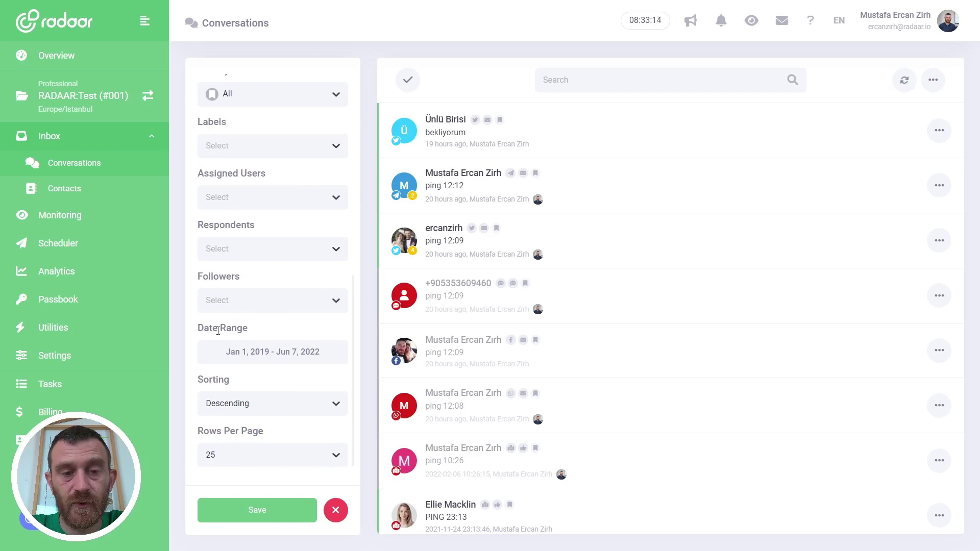
pyautogui.click(262, 353)
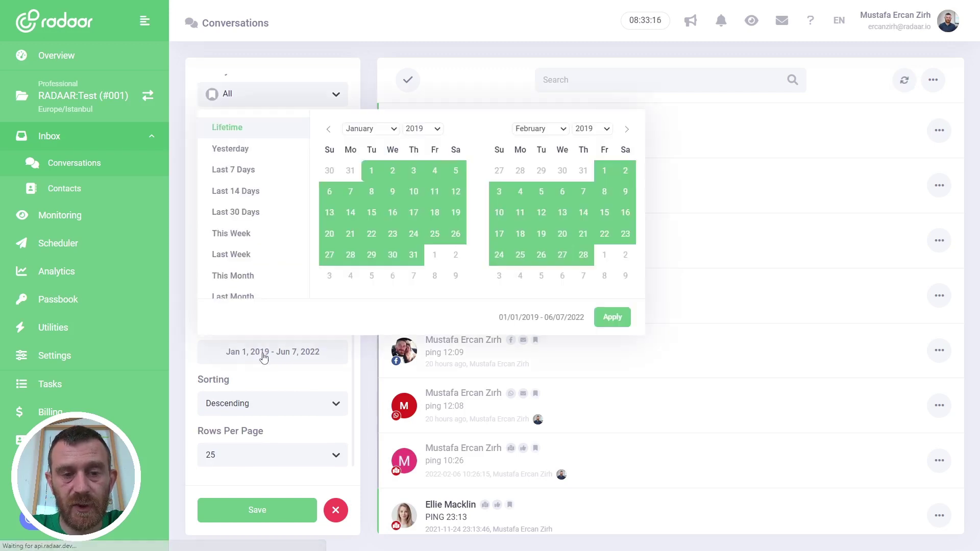
pyautogui.click(277, 370)
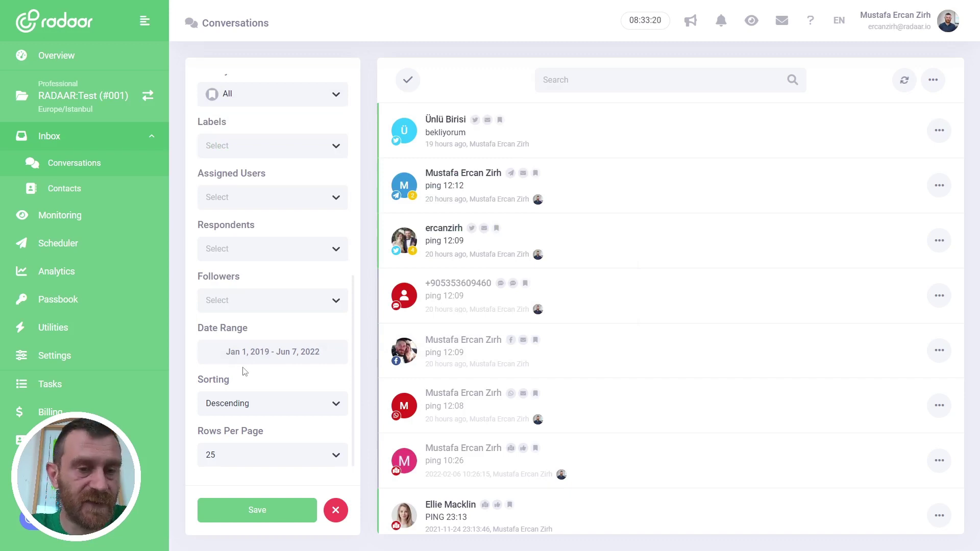
# Keep Descending sorting and 25 rows per page, and save the filters.
pyautogui.click(243, 403)
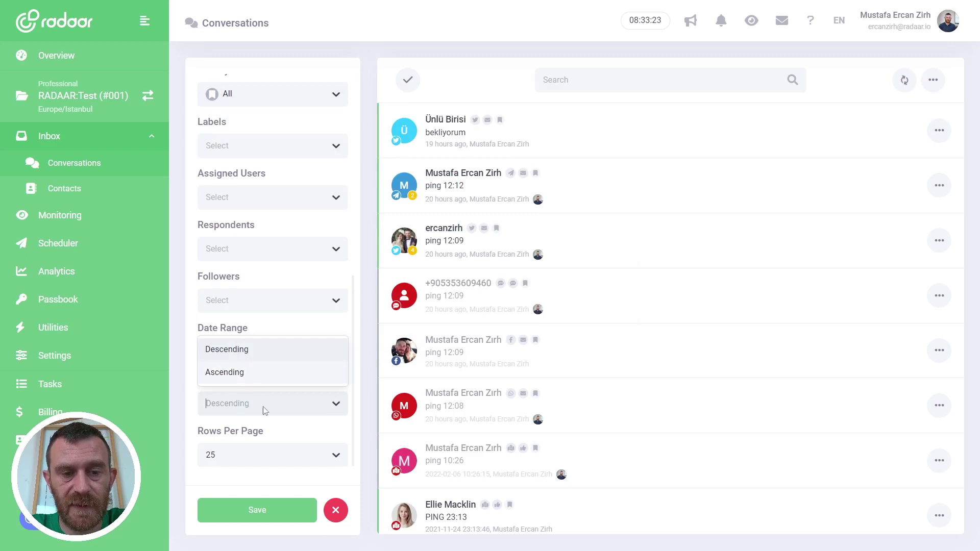
pyautogui.click(236, 436)
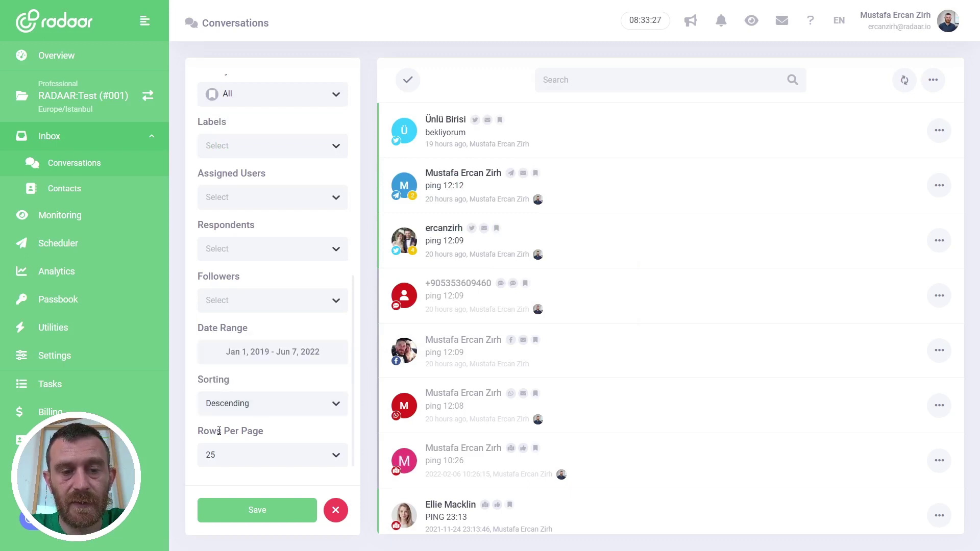
pyautogui.click(258, 463)
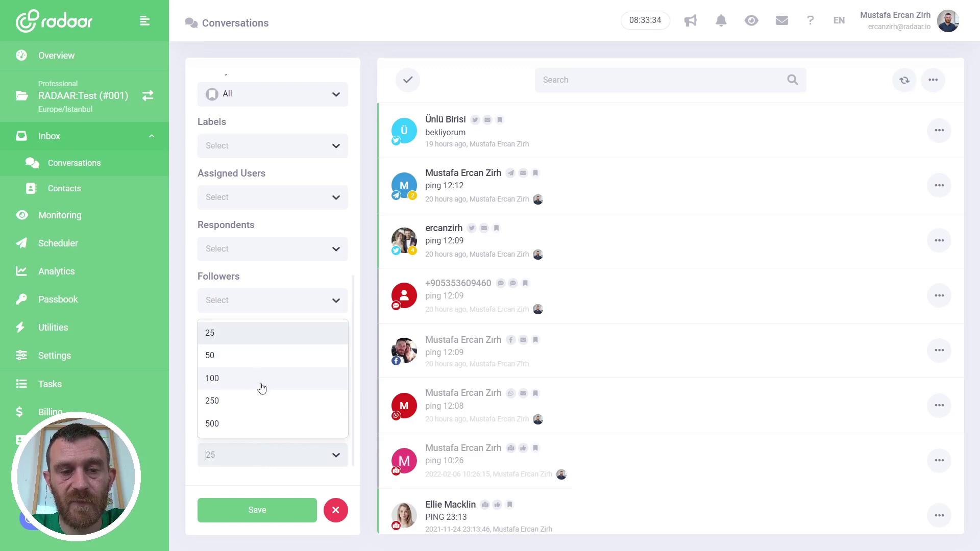
pyautogui.click(265, 480)
pyautogui.scroll(5, 268, 383)
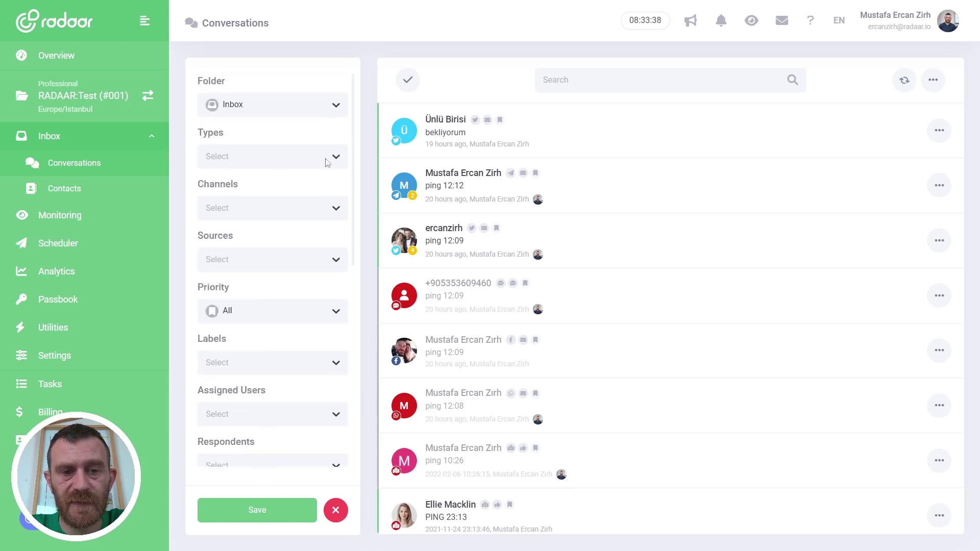
pyautogui.click(250, 515)
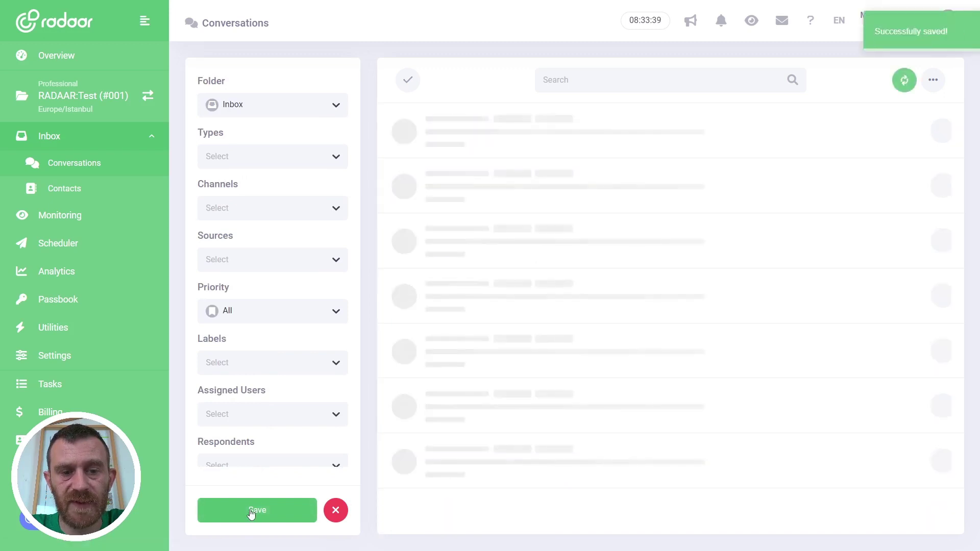
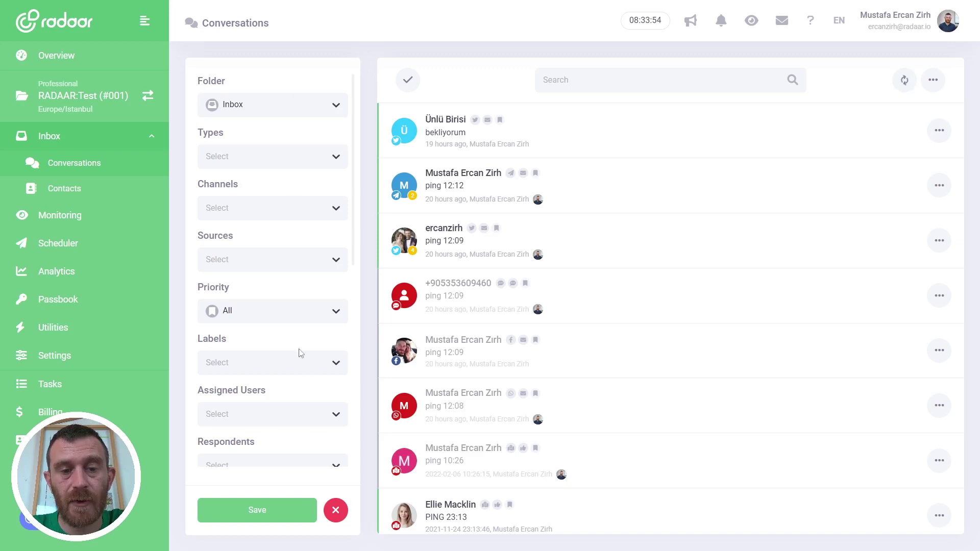
pyautogui.click(336, 512)
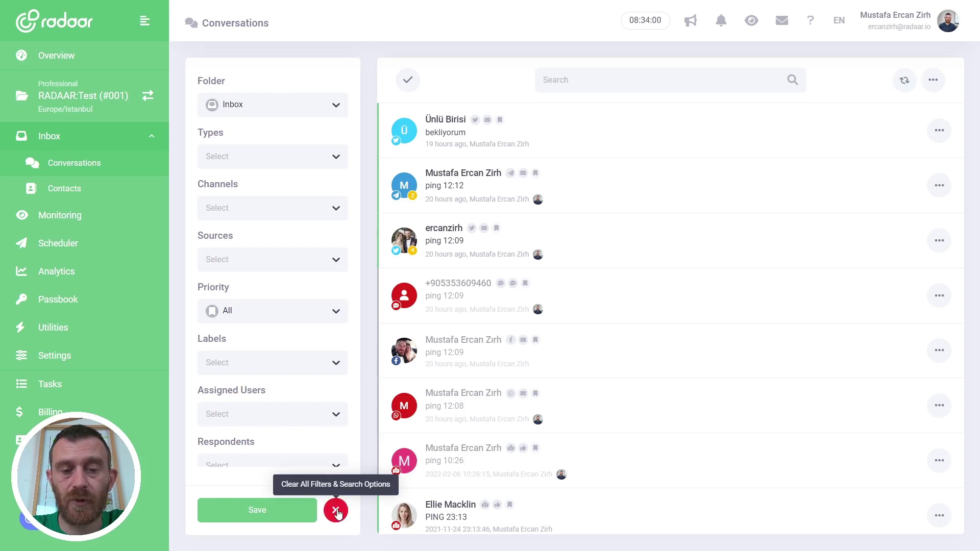
pyautogui.click(336, 511)
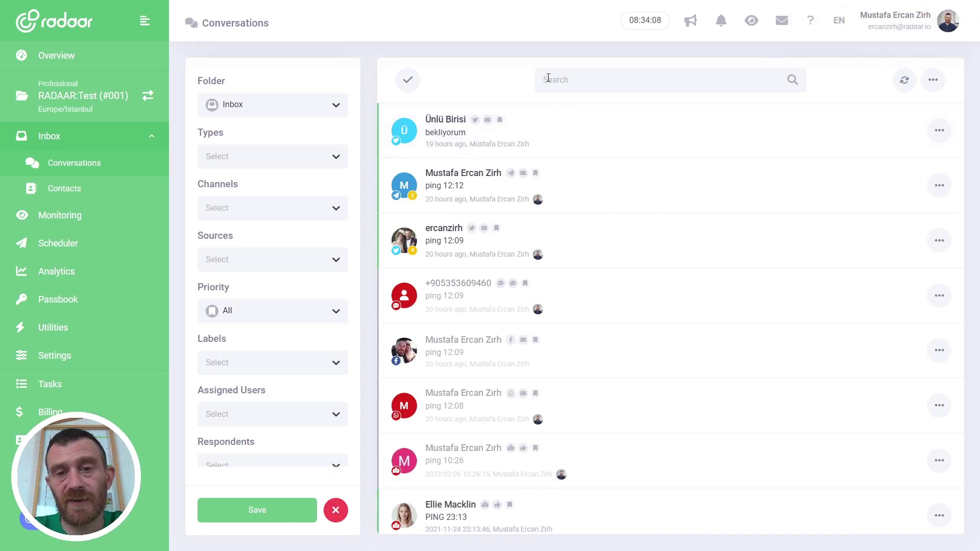
pyautogui.click(614, 78)
pyautogui.write('ping')
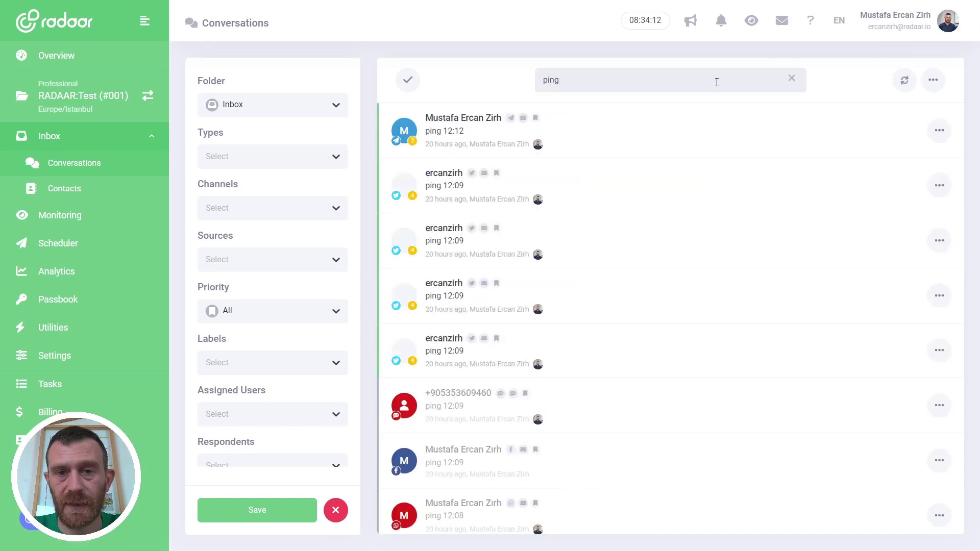
pyautogui.click(792, 78)
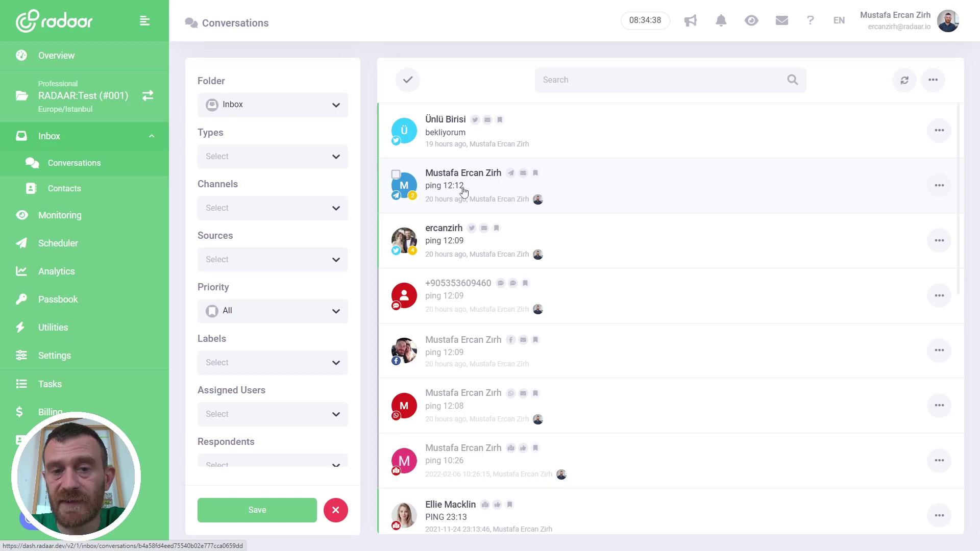
pyautogui.moveTo(429, 205)
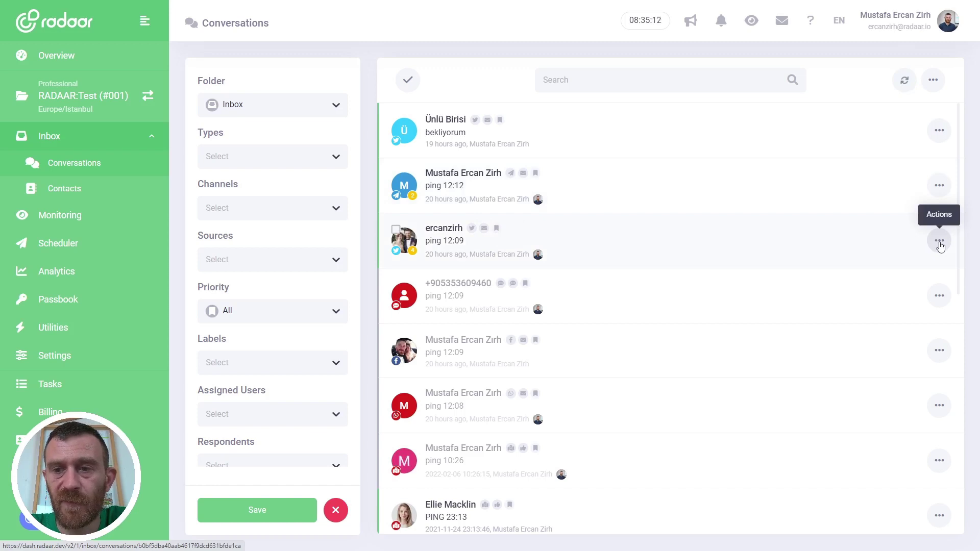
# Mark the third Inbox conversation as Positive from its Actions menu.
pyautogui.scroll(-1, 941, 246)
pyautogui.click(942, 213)
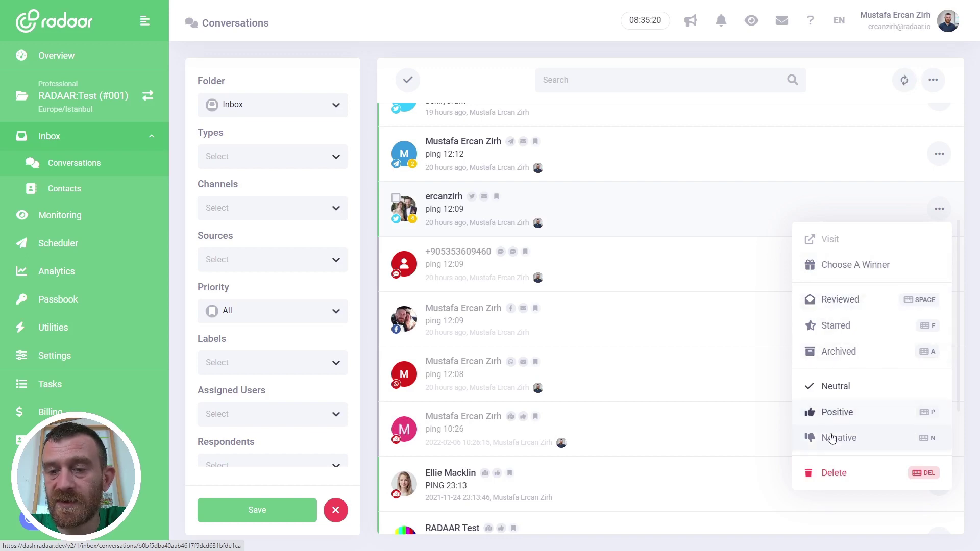
pyautogui.click(854, 412)
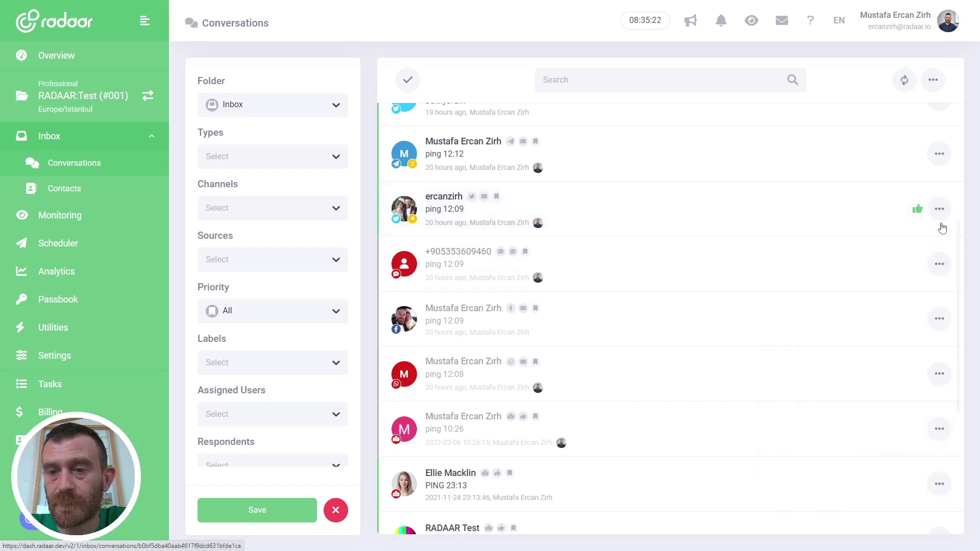
# Start deleting that conversation, then dismiss the confirmation dialog so nothing is deleted.
pyautogui.click(941, 210)
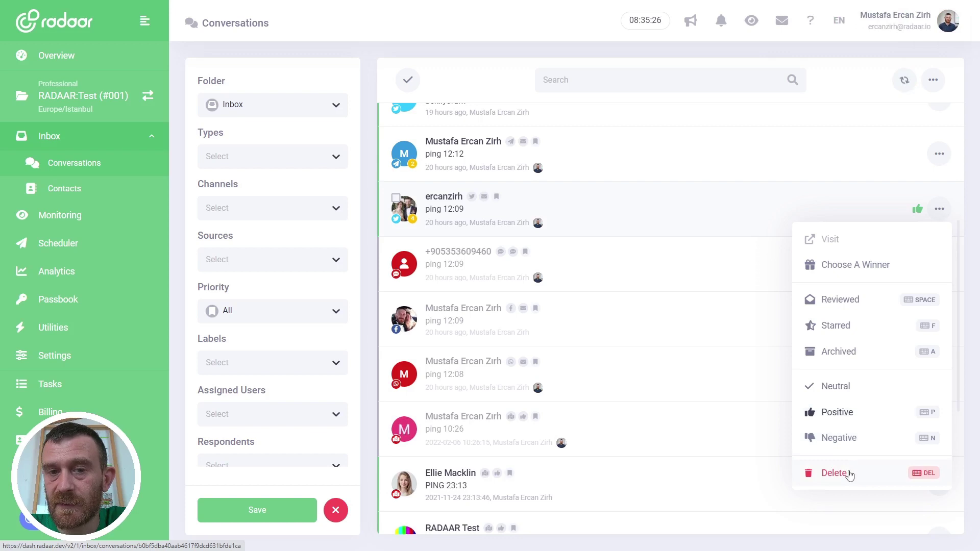
pyautogui.click(850, 475)
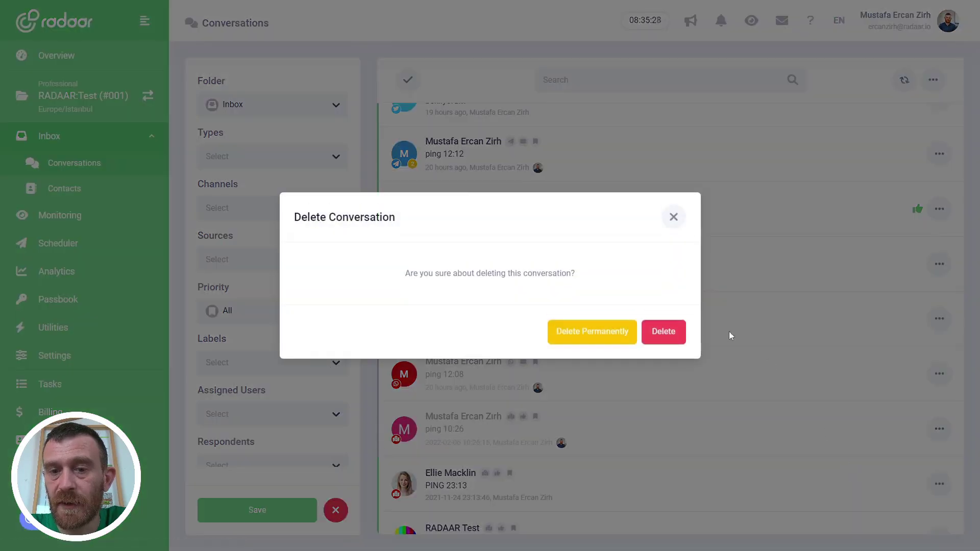
pyautogui.click(674, 330)
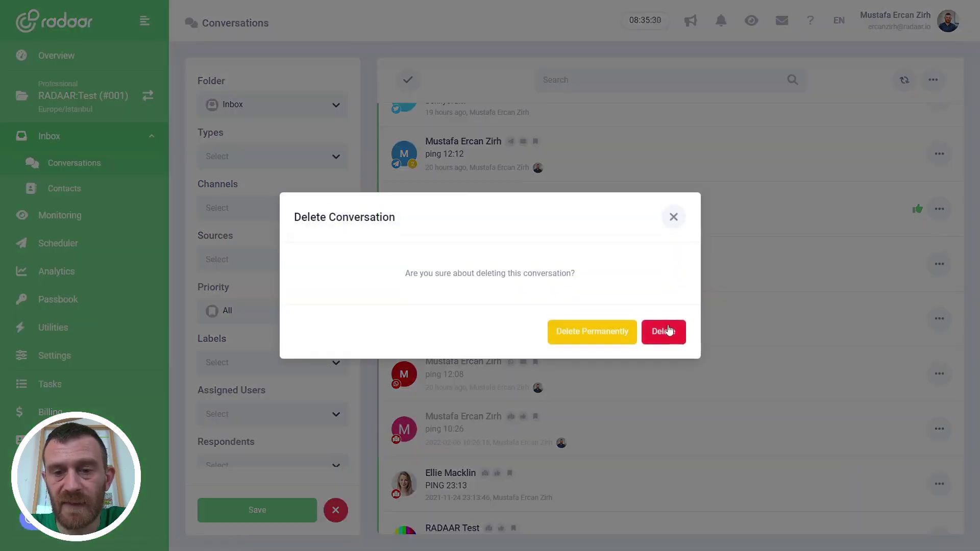
pyautogui.click(670, 334)
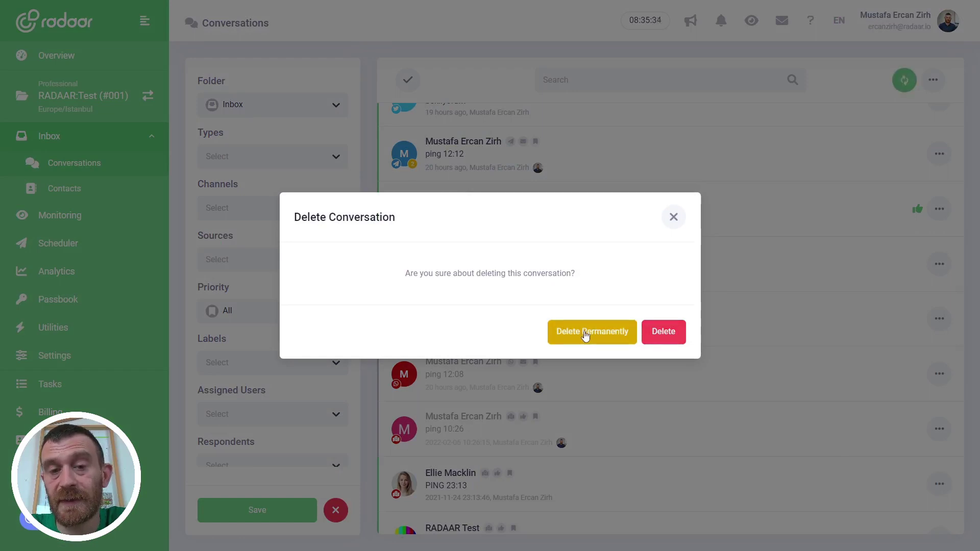
pyautogui.click(673, 217)
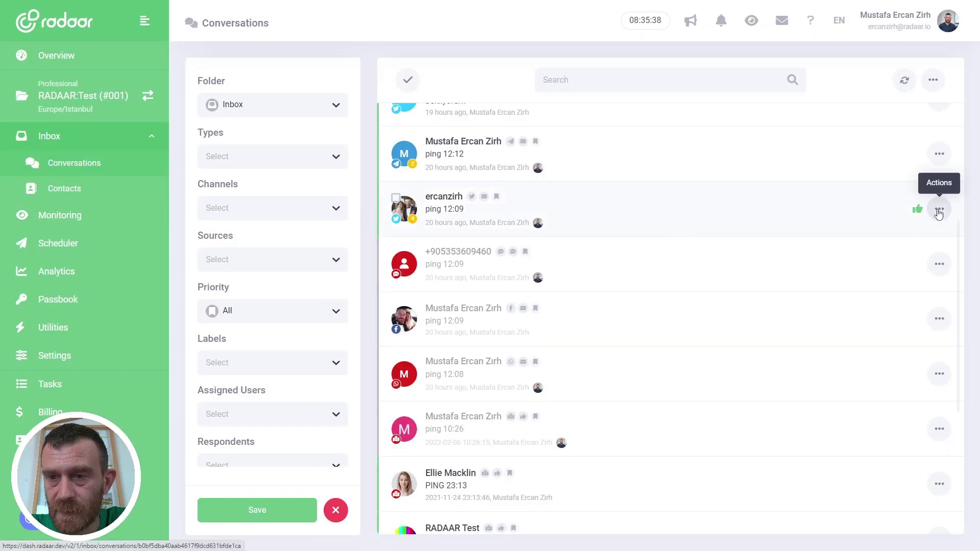
pyautogui.scroll(1, 831, 233)
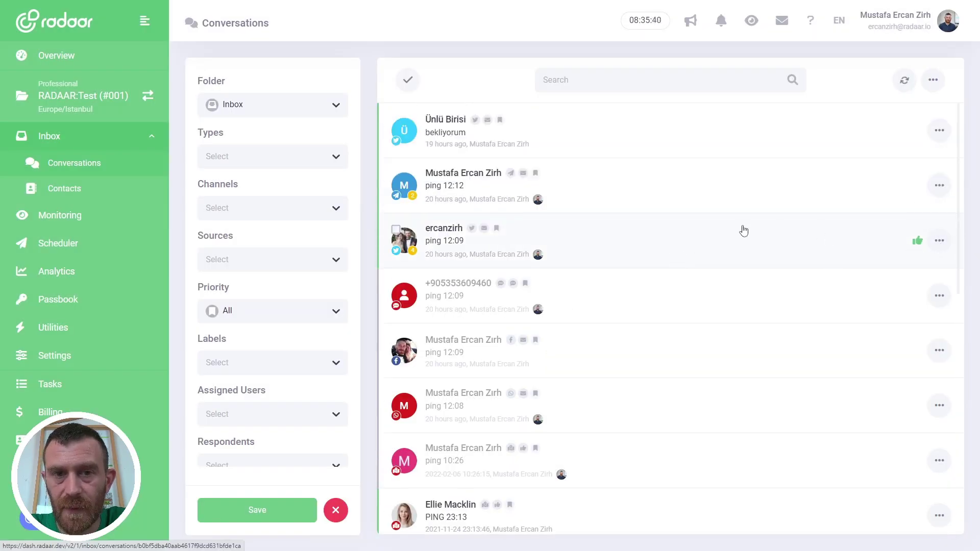
# Select the top three conversations and mark them Positive with the bulk actions menu.
pyautogui.click(397, 122)
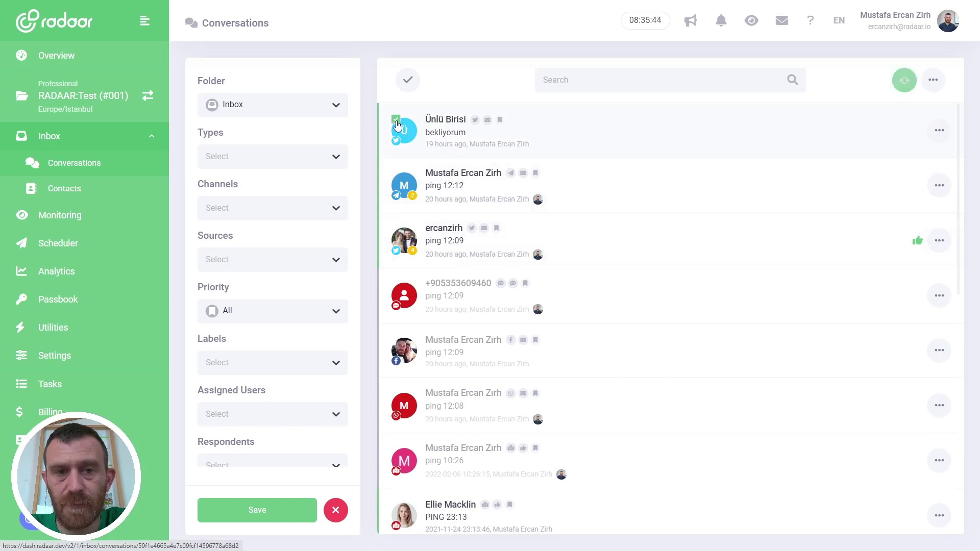
pyautogui.click(397, 175)
pyautogui.click(396, 230)
pyautogui.click(415, 80)
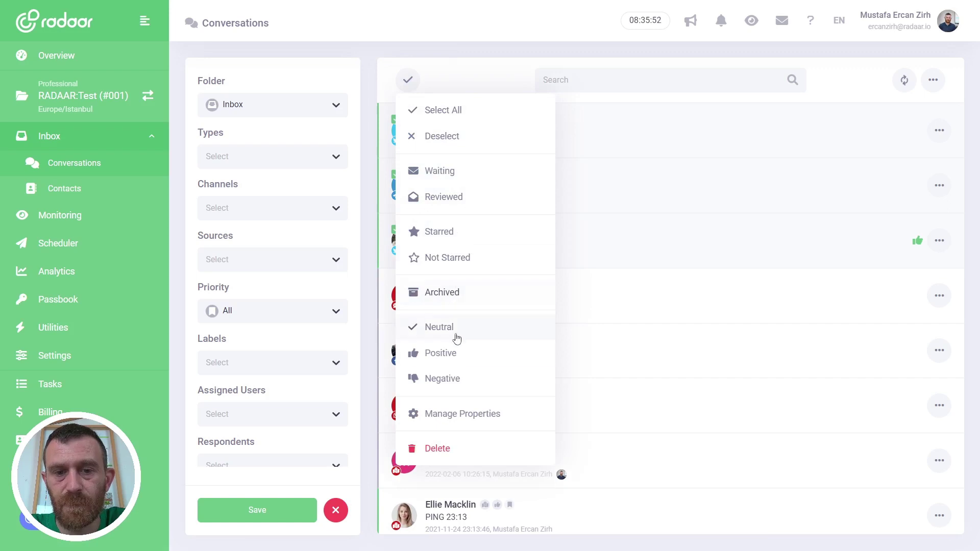
pyautogui.click(457, 355)
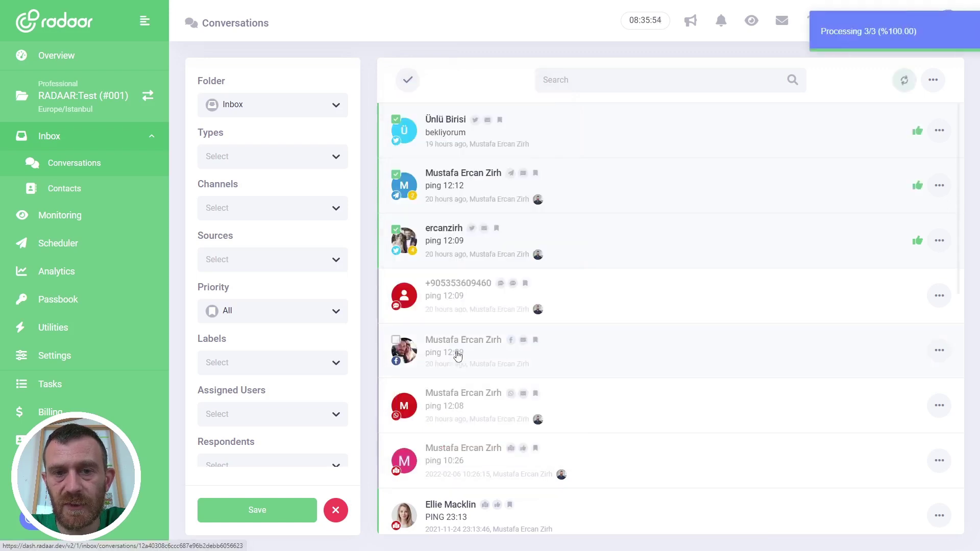
# Star the three selected conversations, then select all and deselect to clear the selection.
pyautogui.click(403, 86)
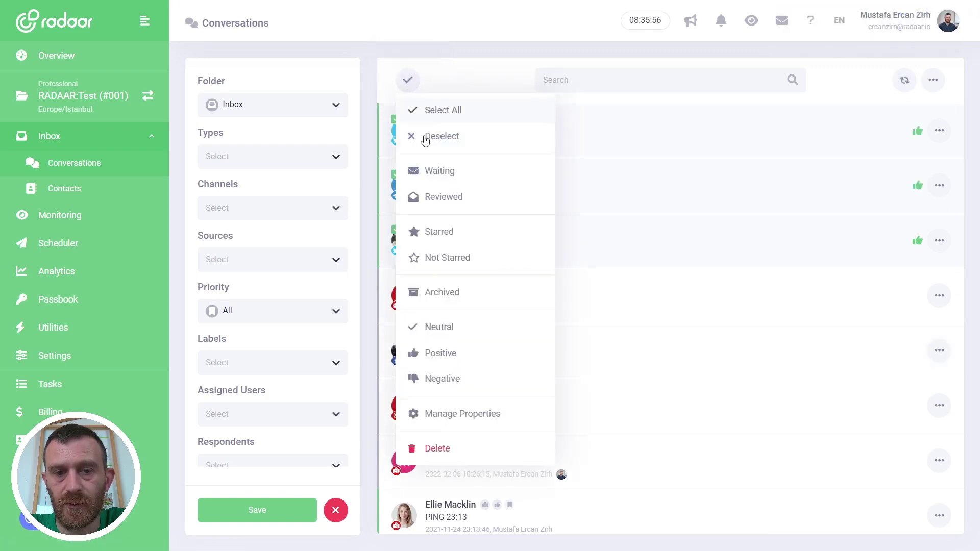
pyautogui.click(442, 232)
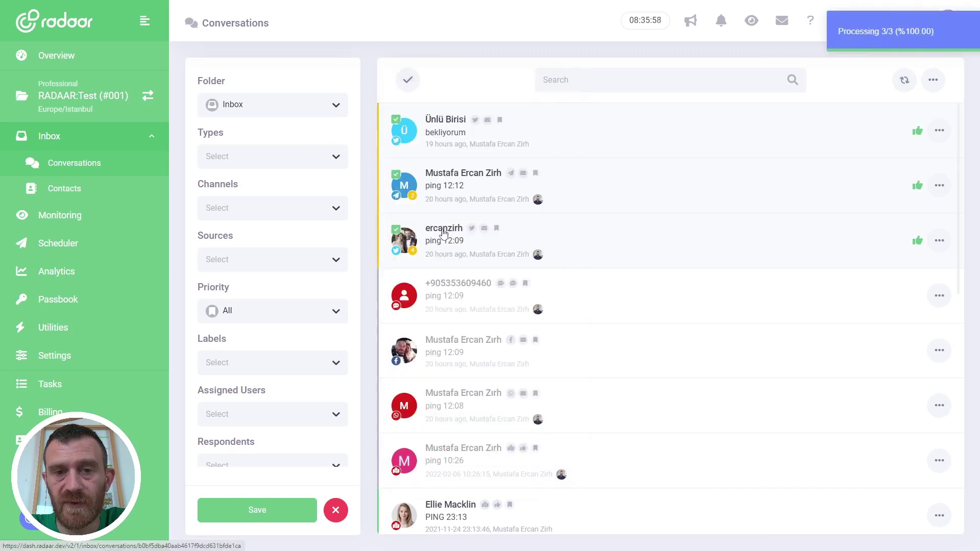
pyautogui.click(408, 80)
pyautogui.click(437, 111)
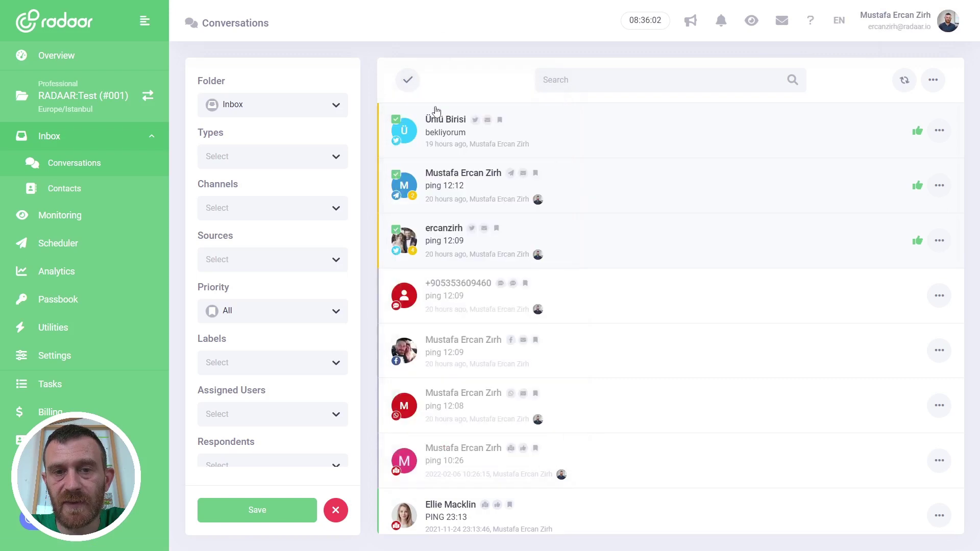
pyautogui.click(408, 80)
pyautogui.click(443, 136)
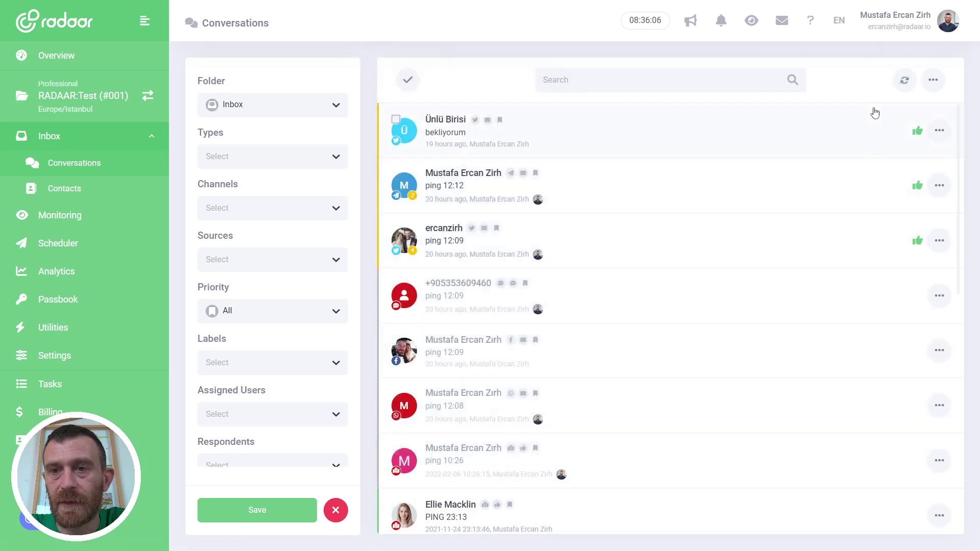
pyautogui.click(932, 87)
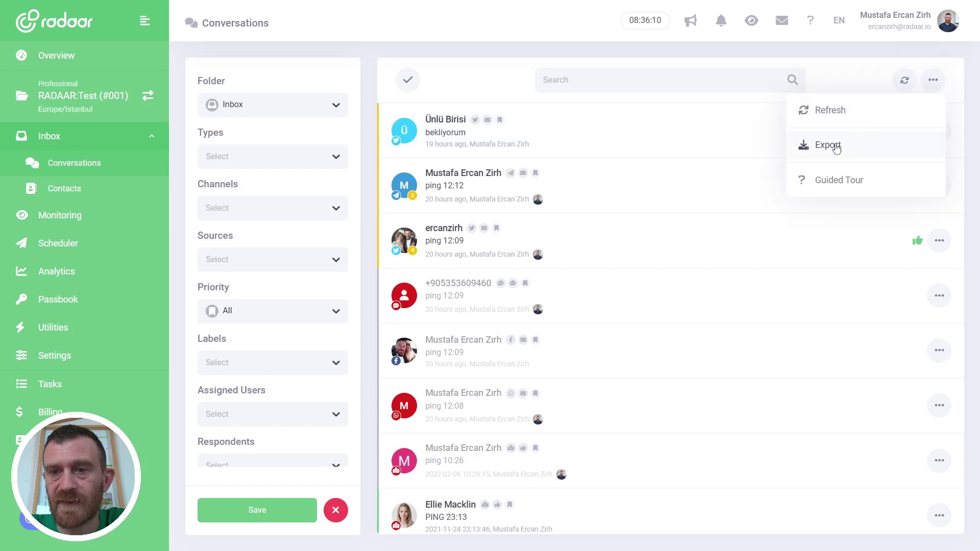
pyautogui.click(854, 152)
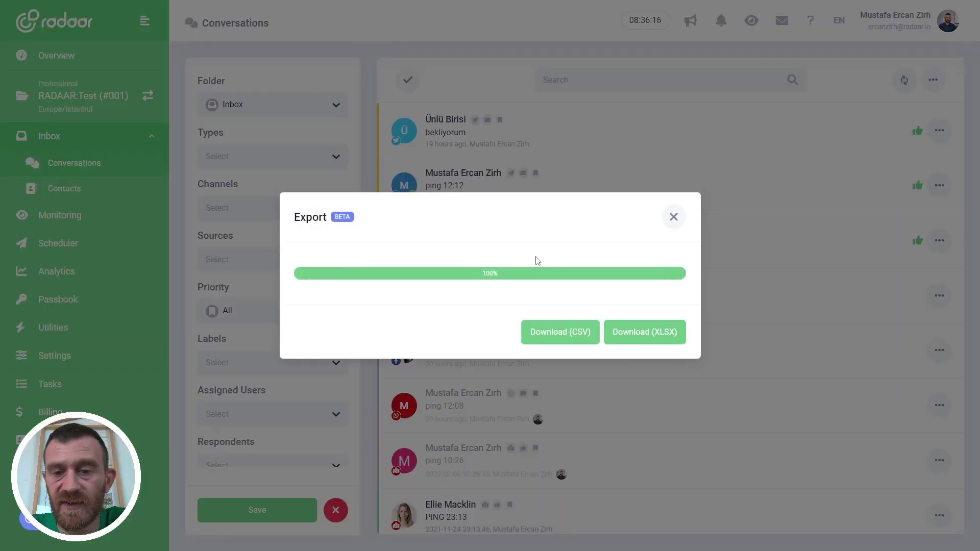
pyautogui.click(674, 218)
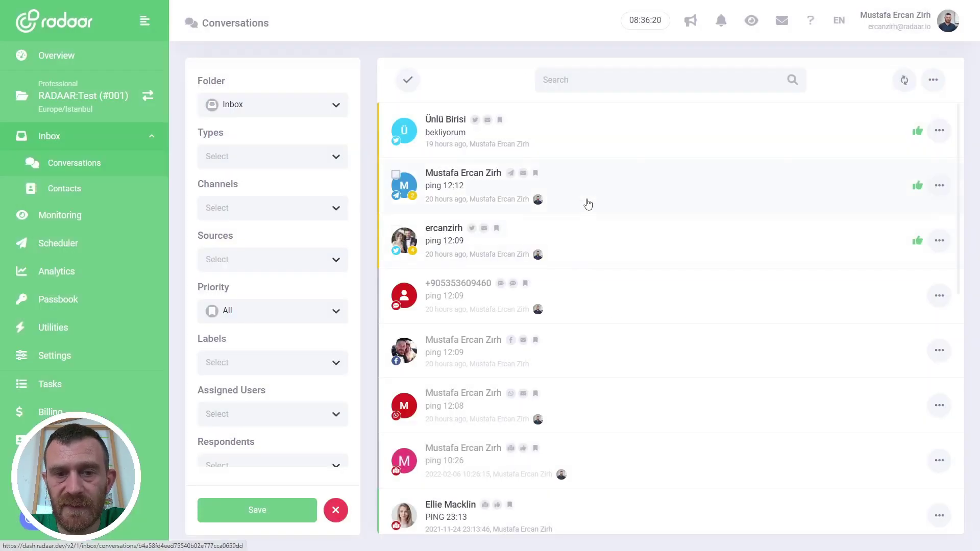
# Open the conversation thread and send the message 'hi there!'.
pyautogui.click(578, 241)
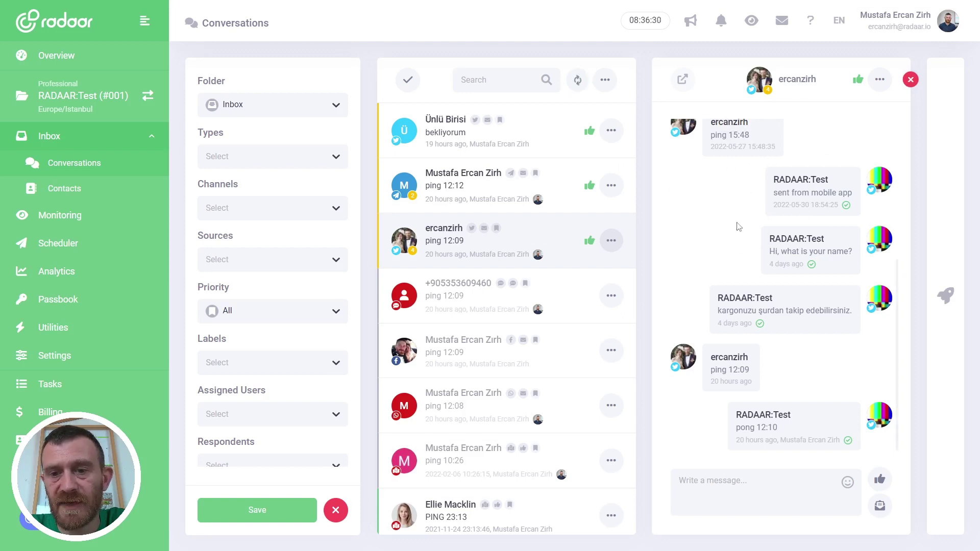
pyautogui.scroll(1, 741, 224)
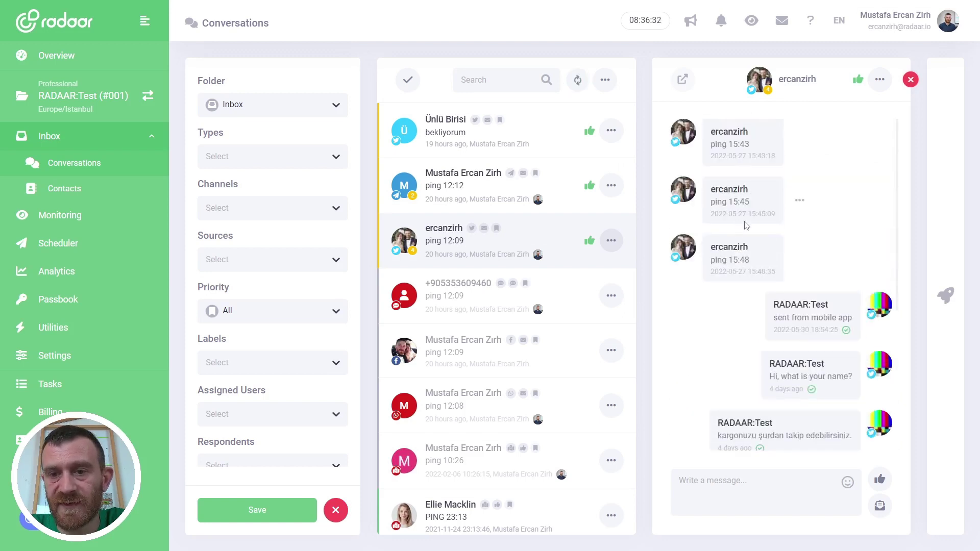
pyautogui.scroll(-1, 747, 225)
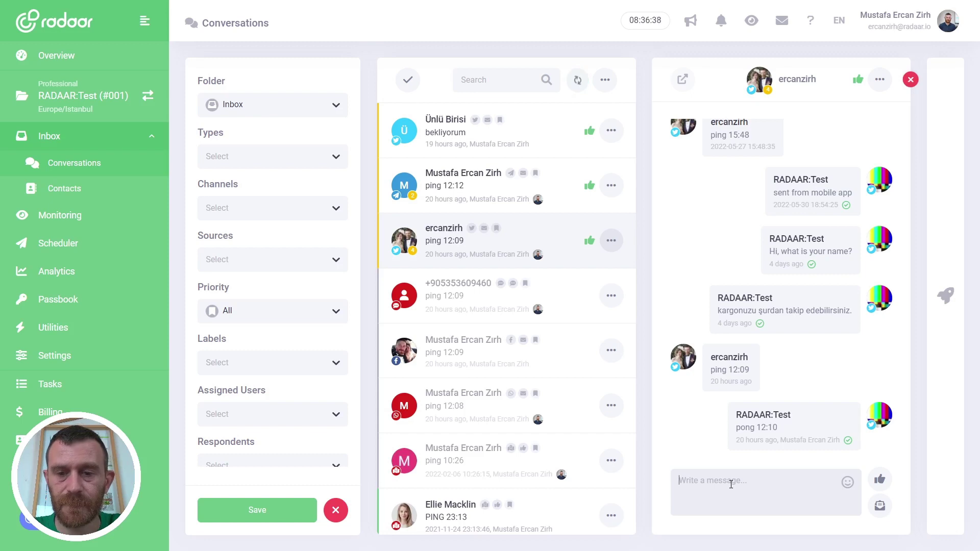
pyautogui.write('hi there!')
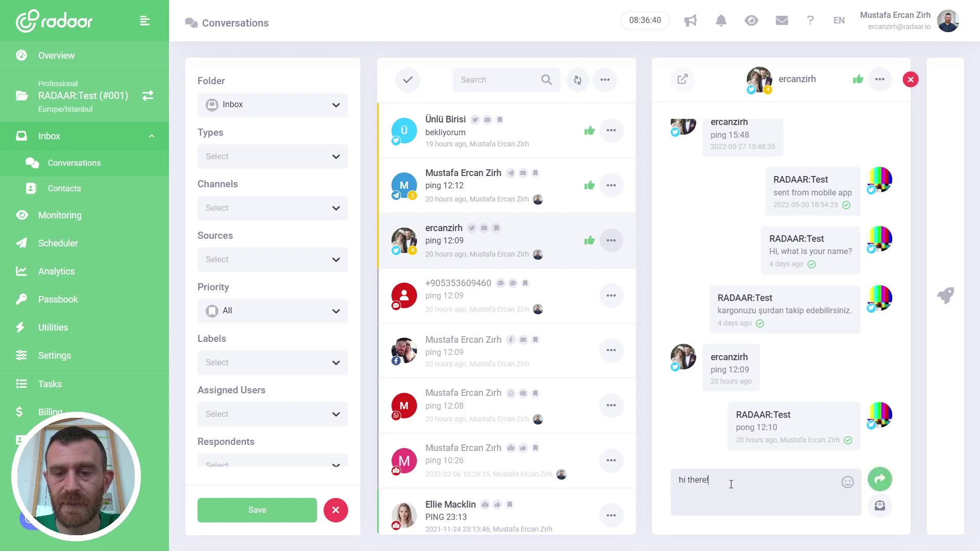
pyautogui.click(880, 479)
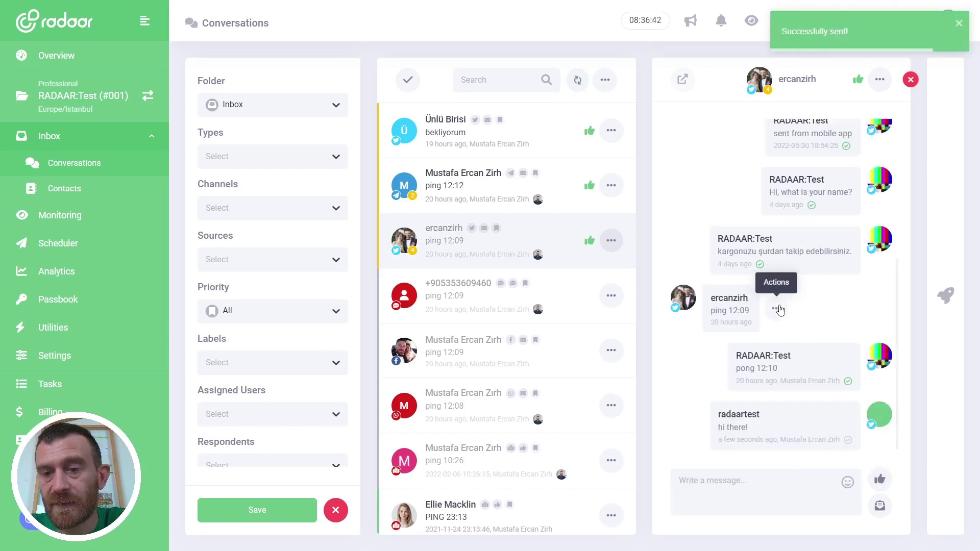
# Start a reply quoting the contact's 'ping 12:09' message.
pyautogui.click(777, 310)
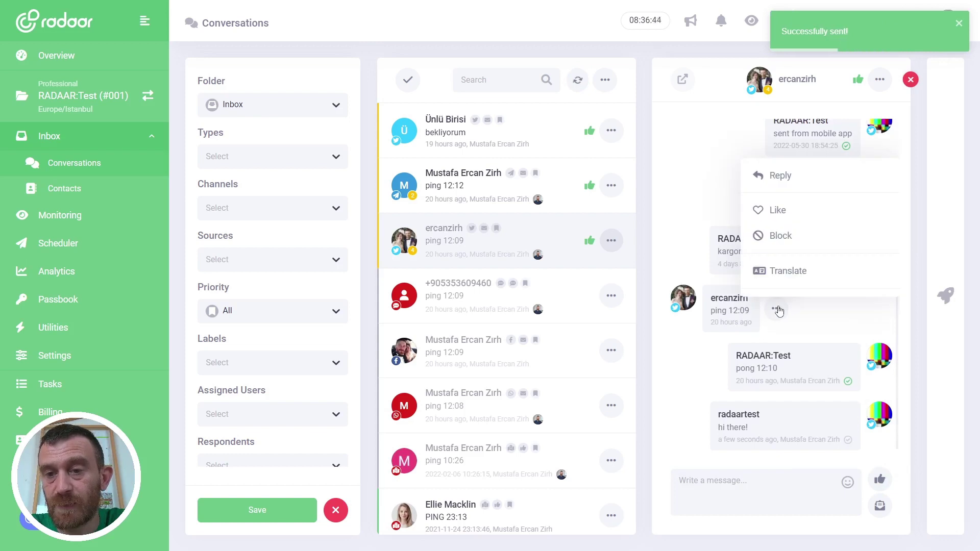
pyautogui.click(779, 177)
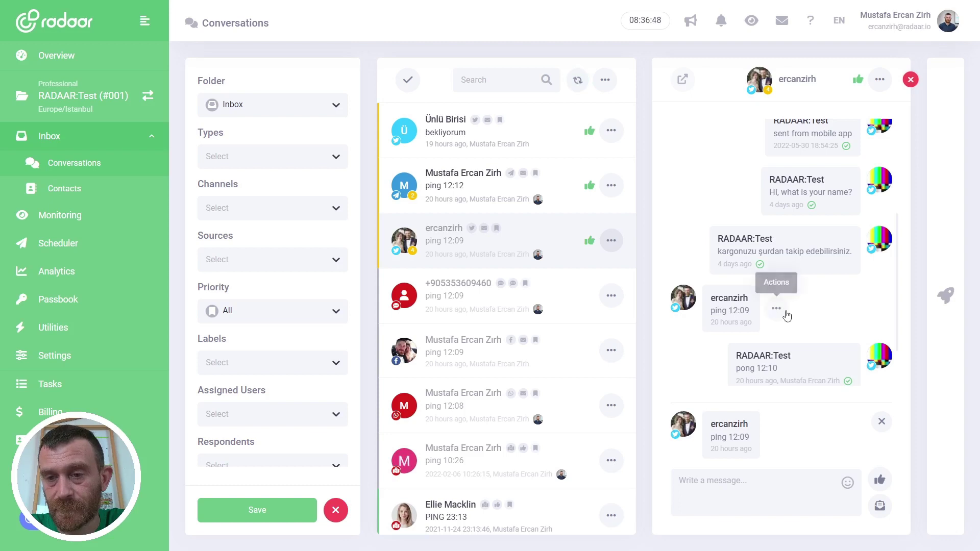
pyautogui.click(776, 309)
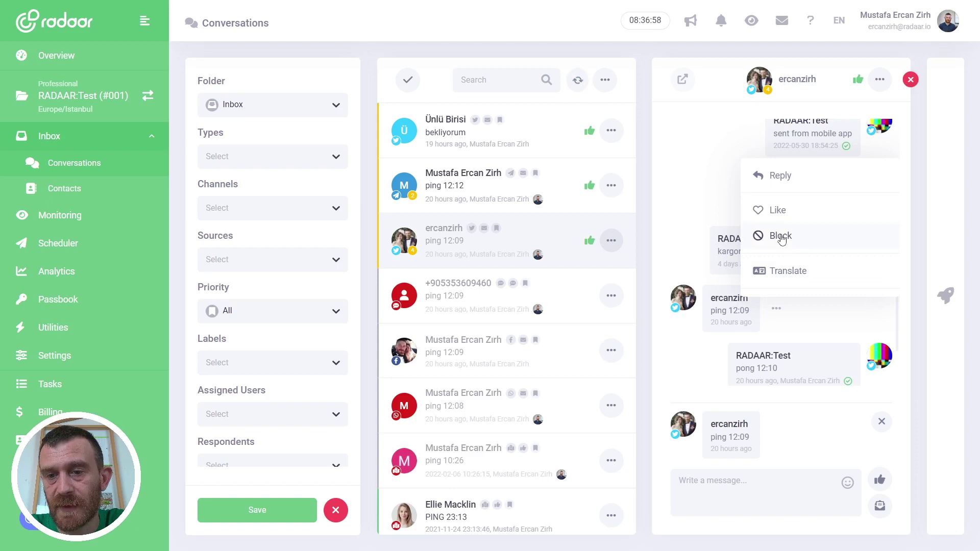
# Browse the Translate Message languages without translating, then remove the quoted 'ping 12:09' reply.
pyautogui.click(776, 275)
pyautogui.click(495, 286)
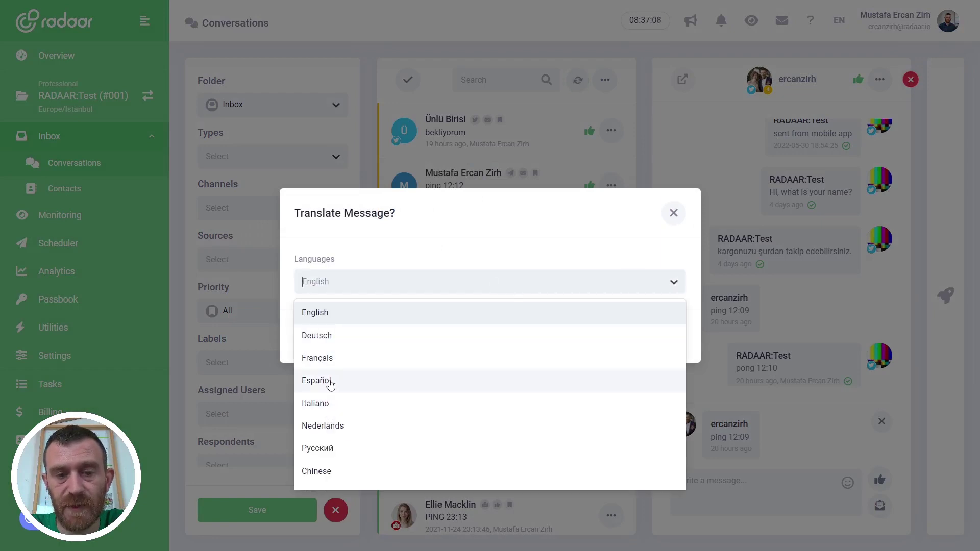
pyautogui.click(443, 229)
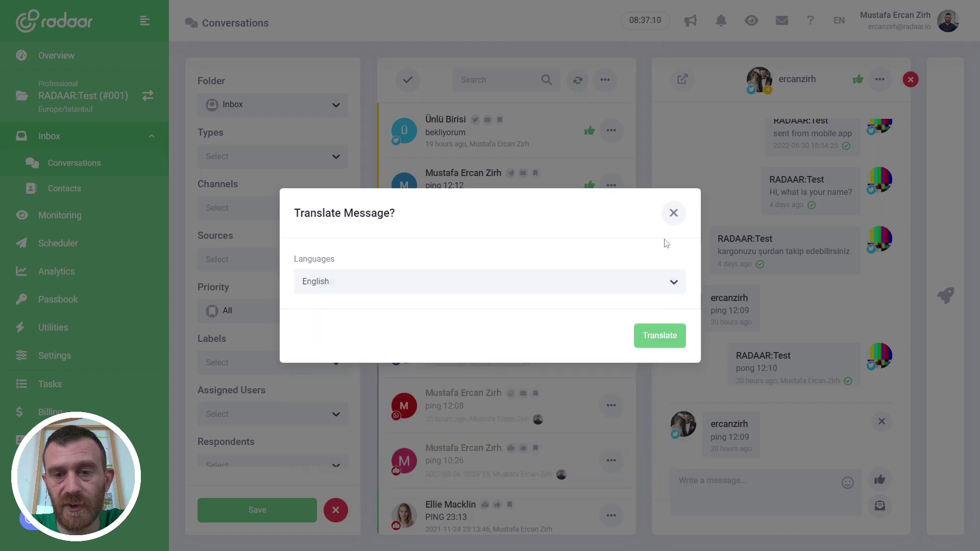
pyautogui.click(674, 214)
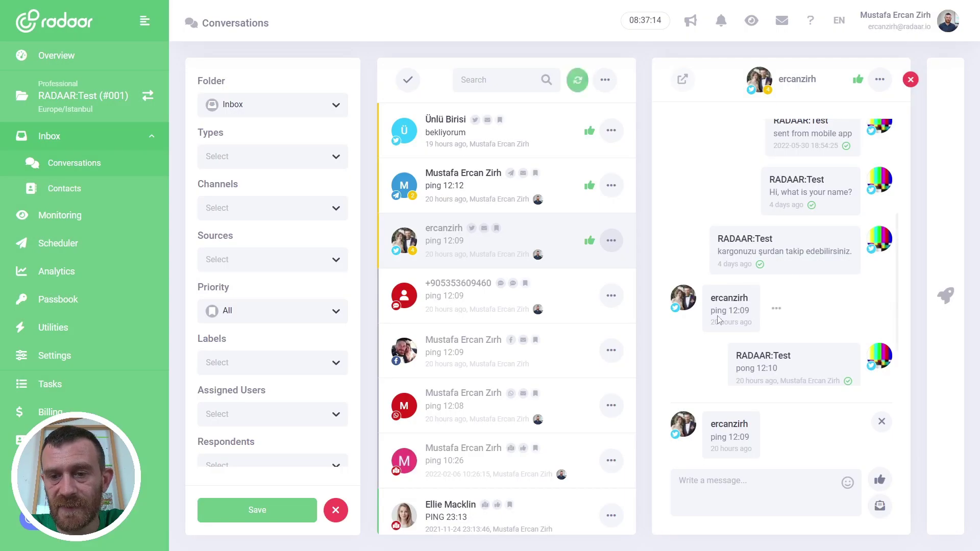
pyautogui.click(882, 422)
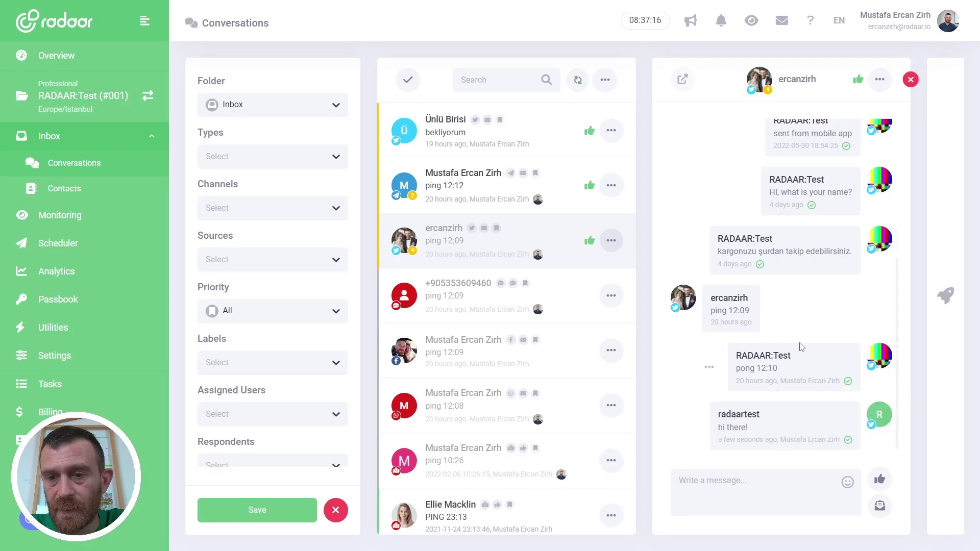
pyautogui.scroll(3, 800, 321)
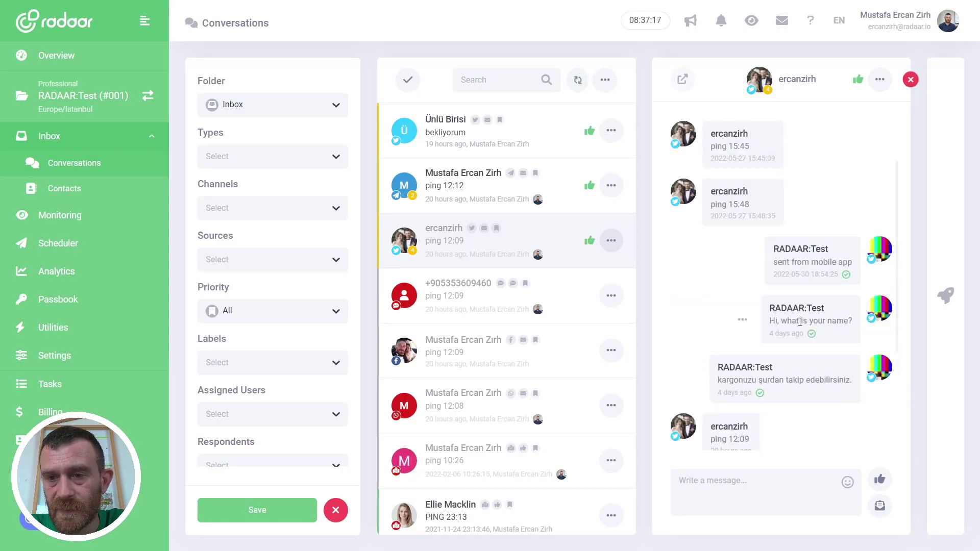
pyautogui.click(877, 87)
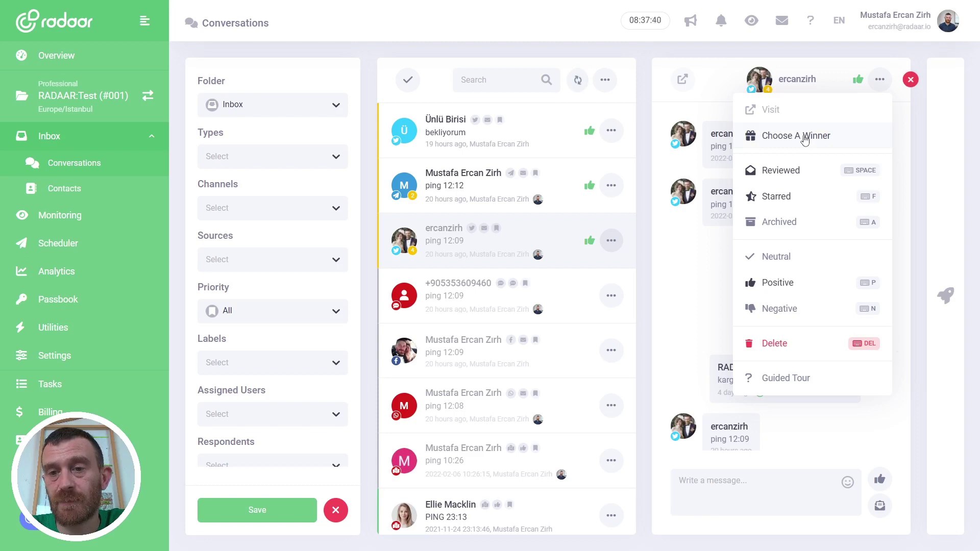
pyautogui.click(804, 138)
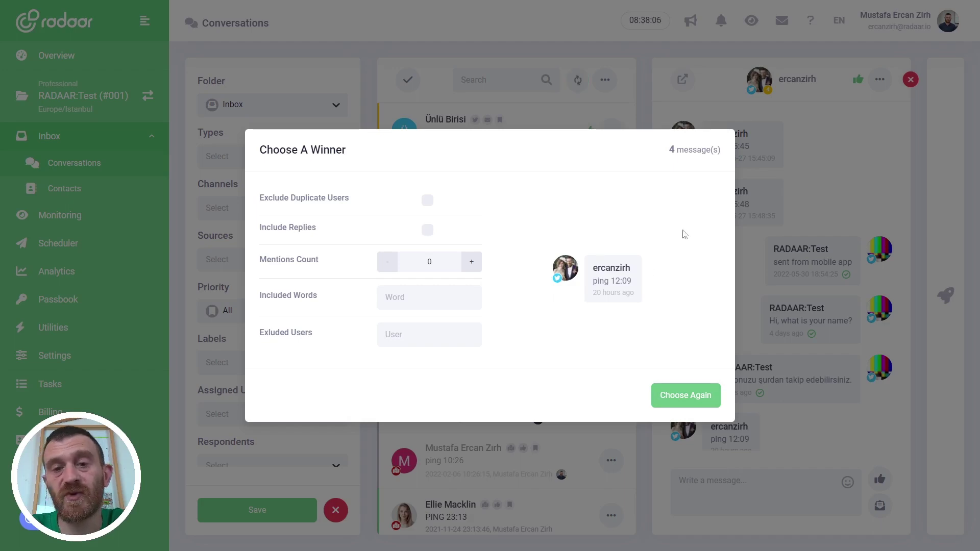
pyautogui.click(793, 156)
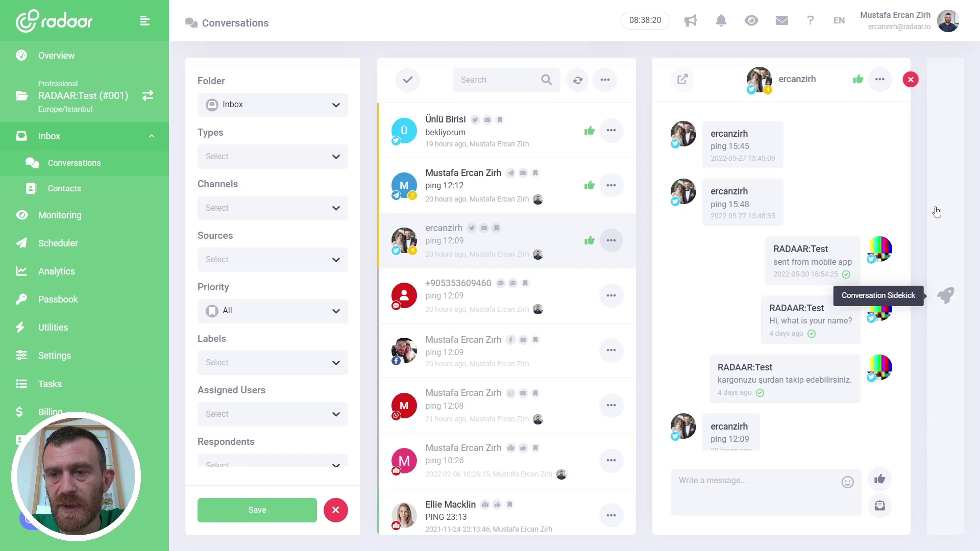
# Open the Conversation Sidekick panel and look over the contact profile card and its menu.
pyautogui.click(947, 214)
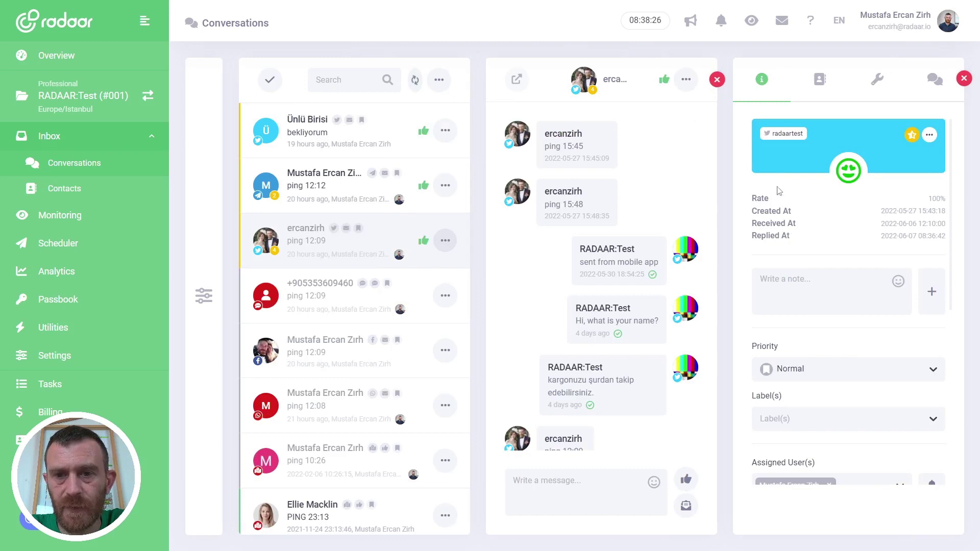
pyautogui.click(799, 83)
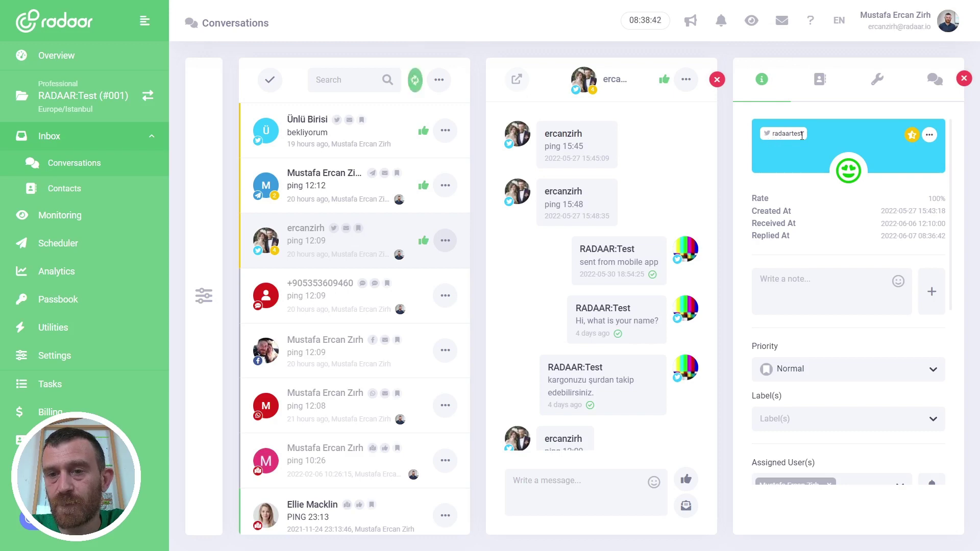
pyautogui.click(930, 135)
pyautogui.click(874, 126)
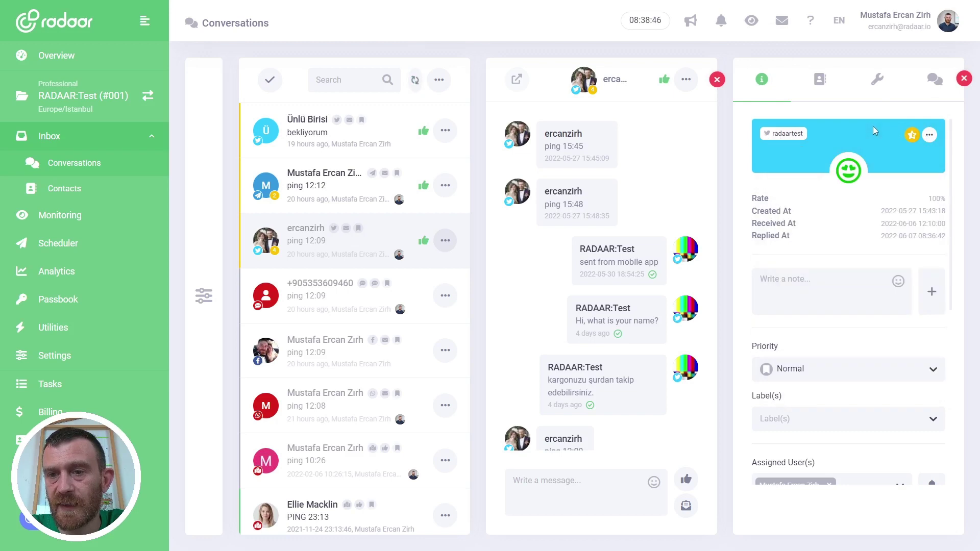
# Inspect the Created At timestamp and scroll down to the conversation's note box.
pyautogui.moveTo(757, 214); pyautogui.dragTo(791, 236)
pyautogui.click(831, 240)
pyautogui.scroll(-1, 831, 240)
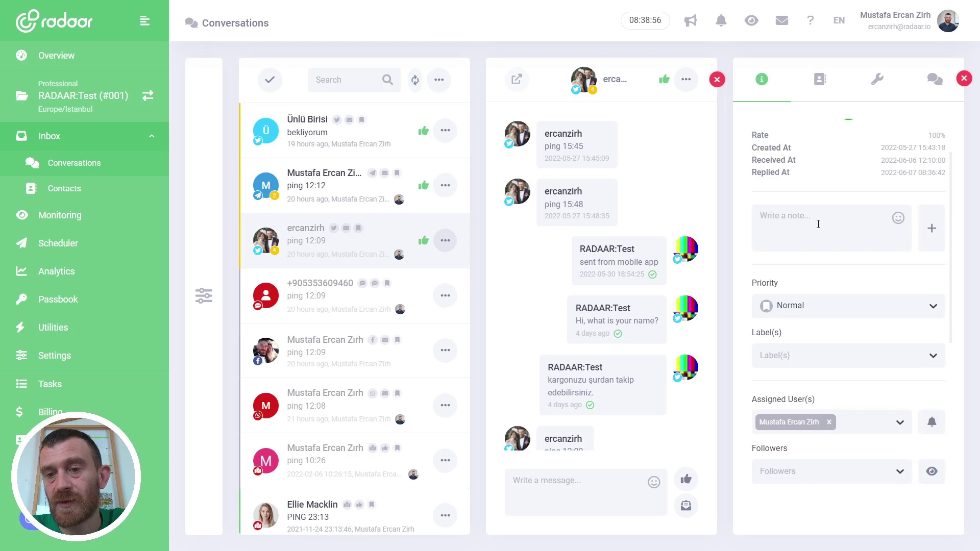
pyautogui.click(782, 216)
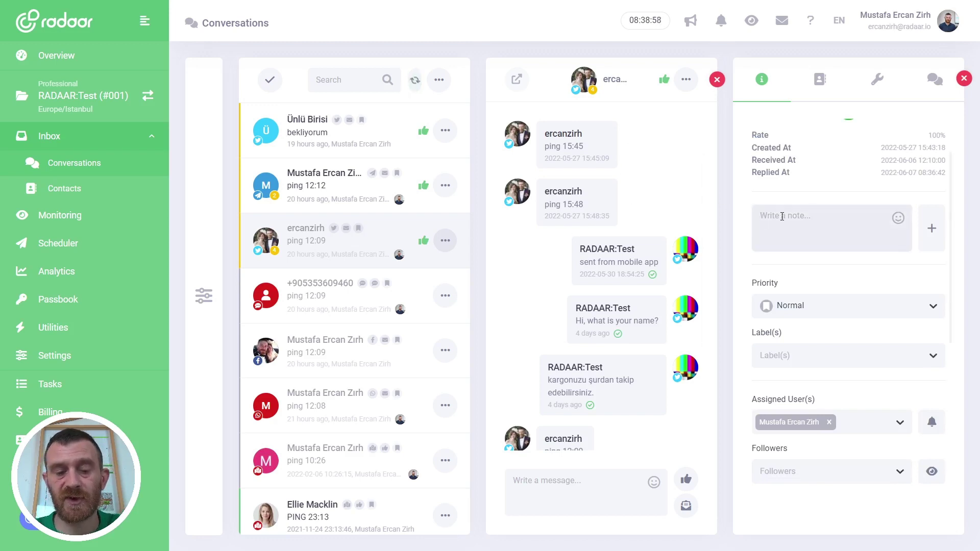
# Add the note 'Do this..' with a reminder for 2022/06/14 08:39.
pyautogui.write('Do this..')
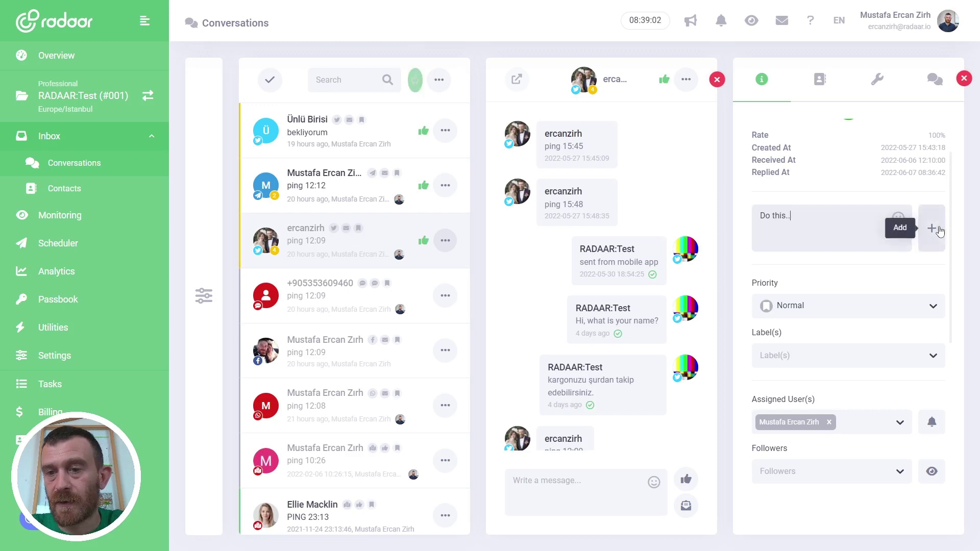
pyautogui.click(932, 228)
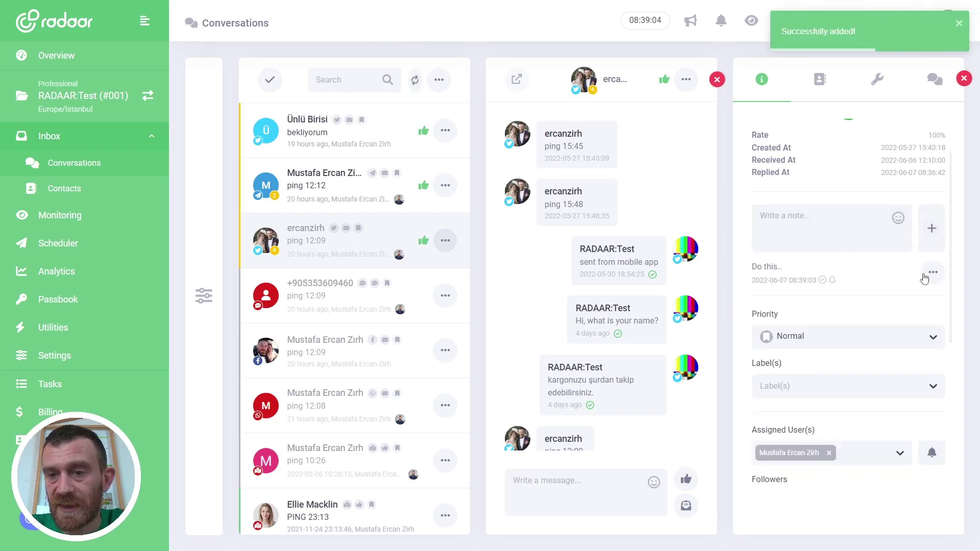
pyautogui.click(933, 272)
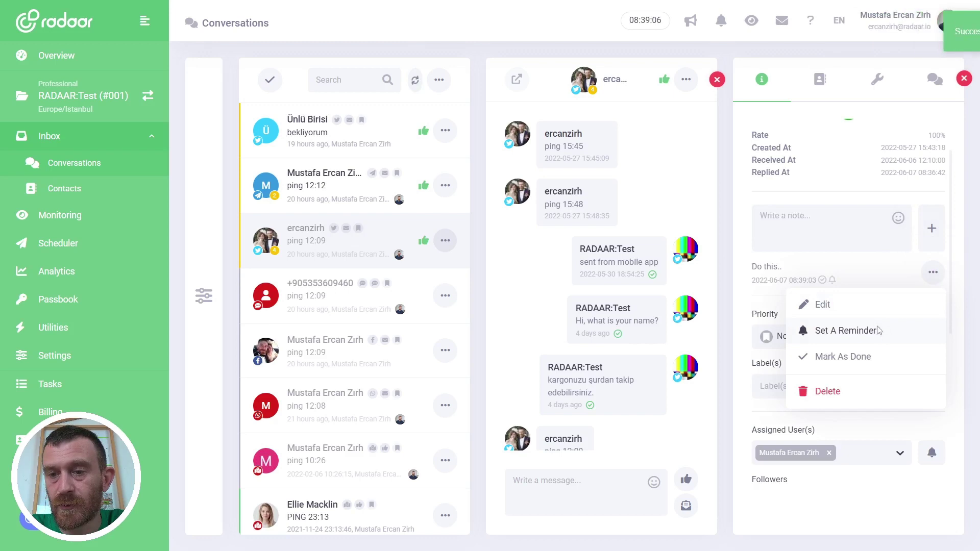
pyautogui.click(878, 330)
pyautogui.click(402, 273)
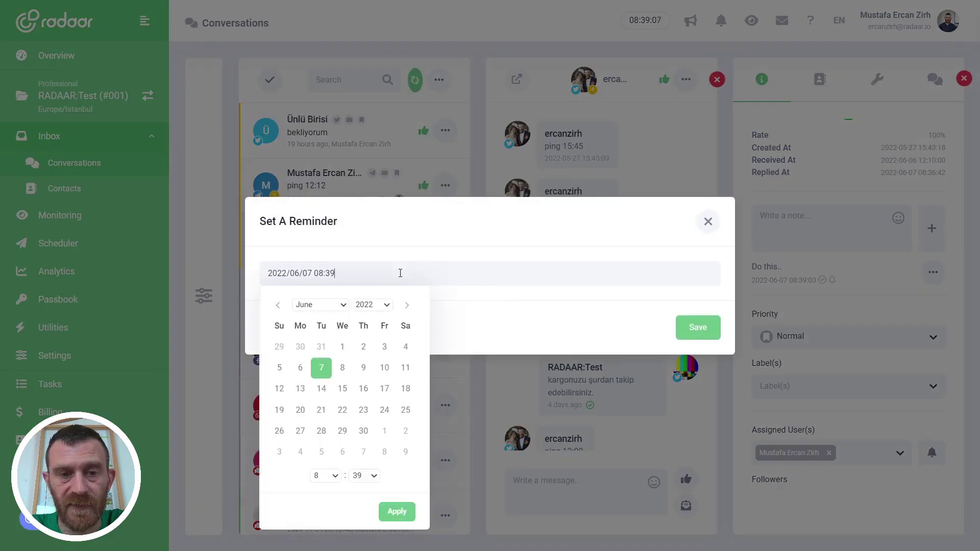
pyautogui.click(322, 389)
pyautogui.click(397, 511)
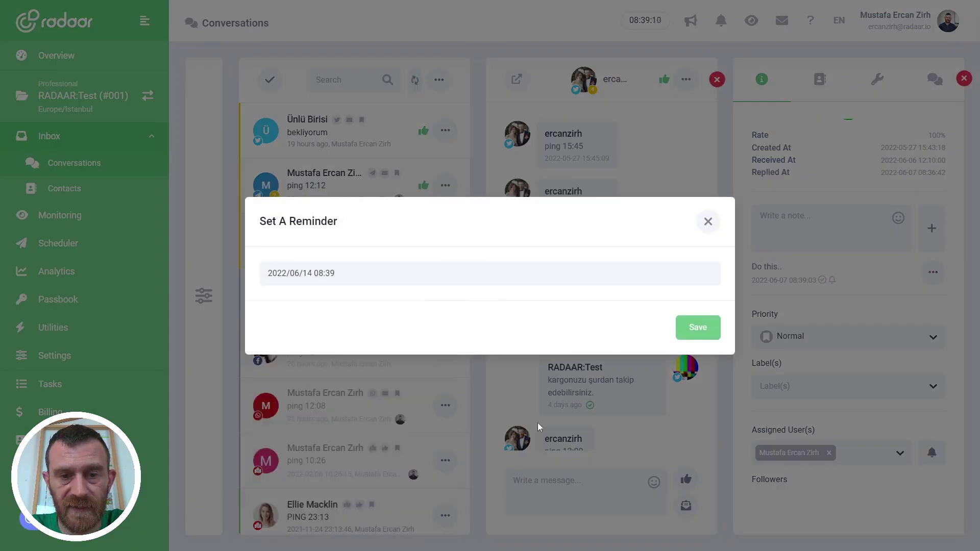
pyautogui.click(698, 327)
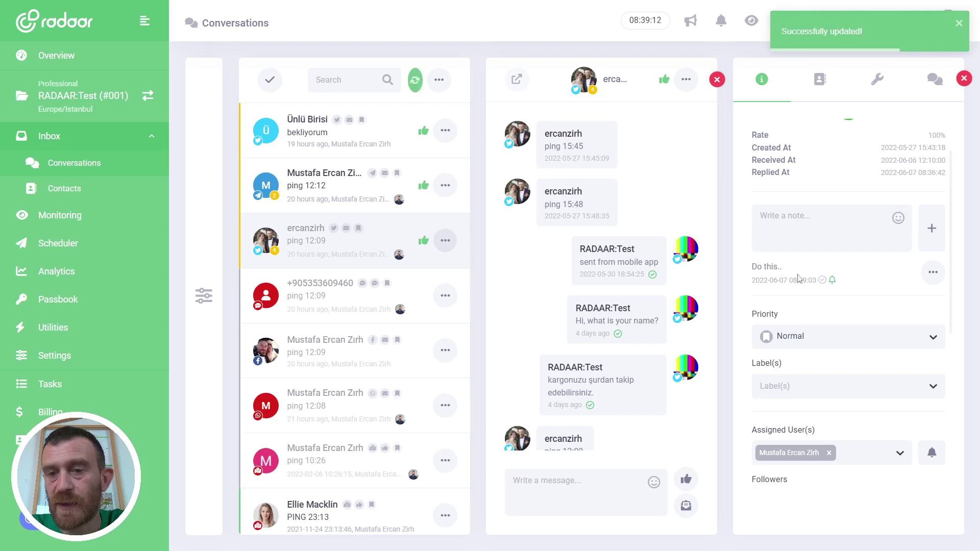
# Mark the 'Do this..' note as done and close its actions list.
pyautogui.click(932, 276)
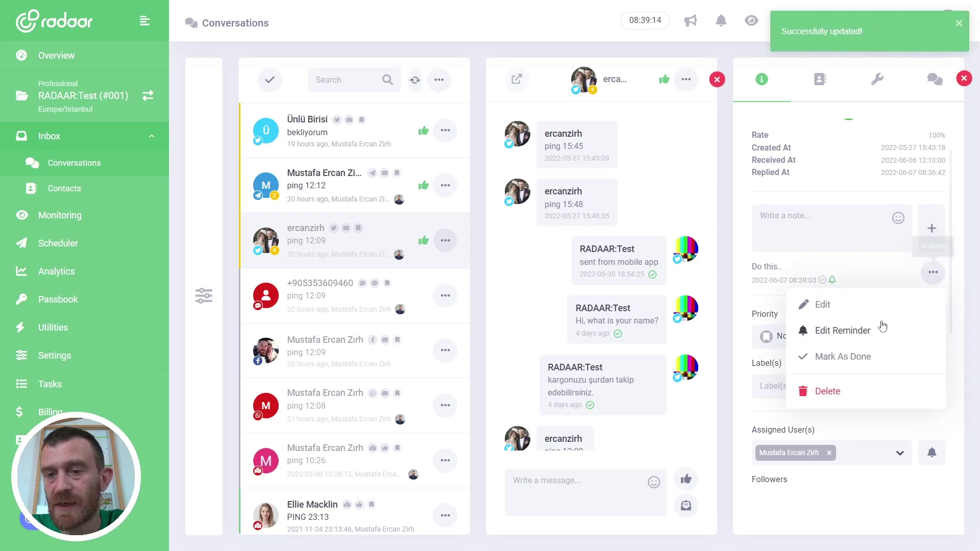
pyautogui.click(856, 359)
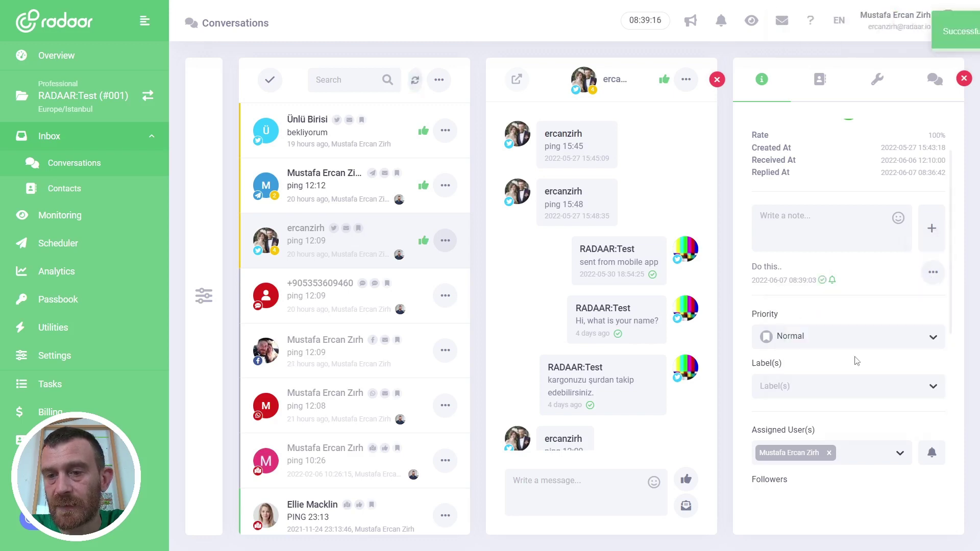
pyautogui.click(933, 272)
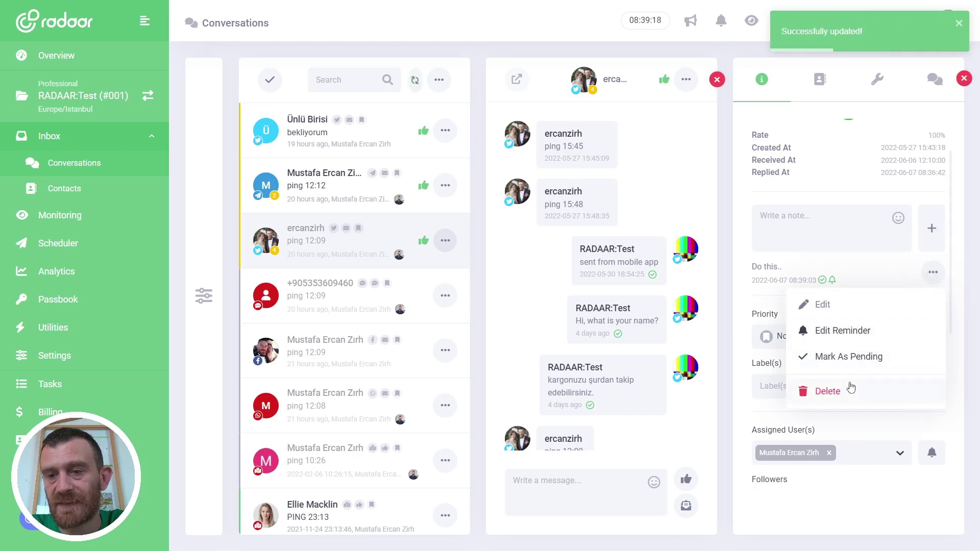
pyautogui.click(781, 280)
pyautogui.scroll(-1, 793, 303)
pyautogui.scroll(-2, 793, 302)
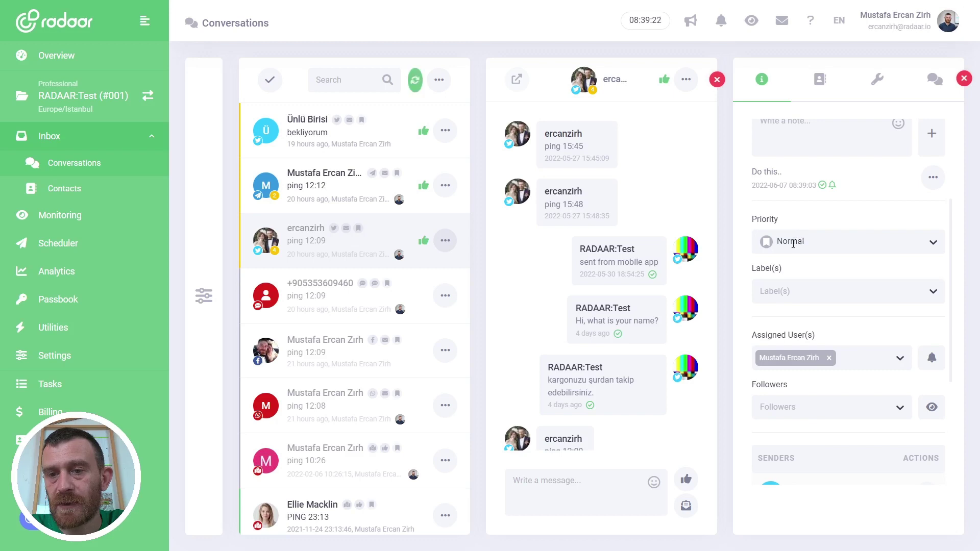
# Set the conversation's priority to Urgent.
pyautogui.click(793, 243)
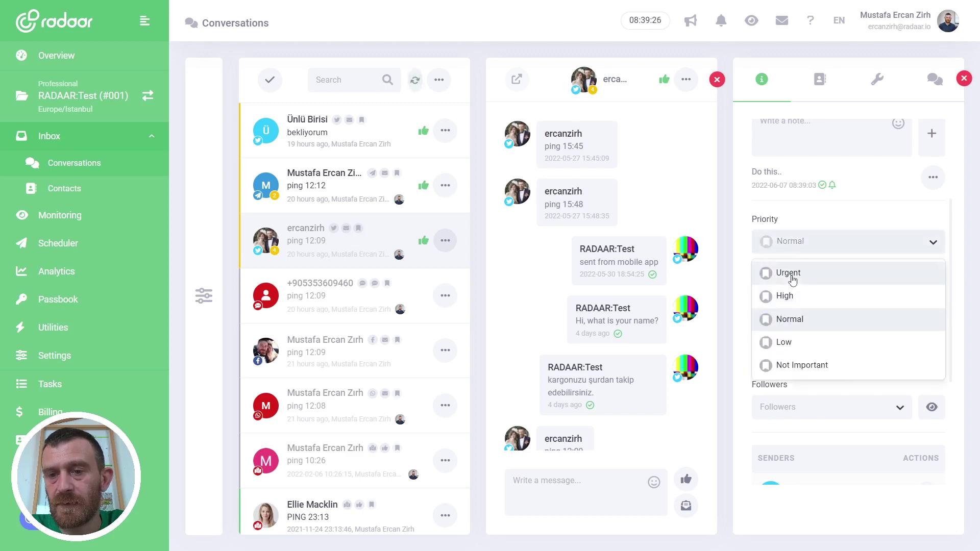
pyautogui.click(789, 273)
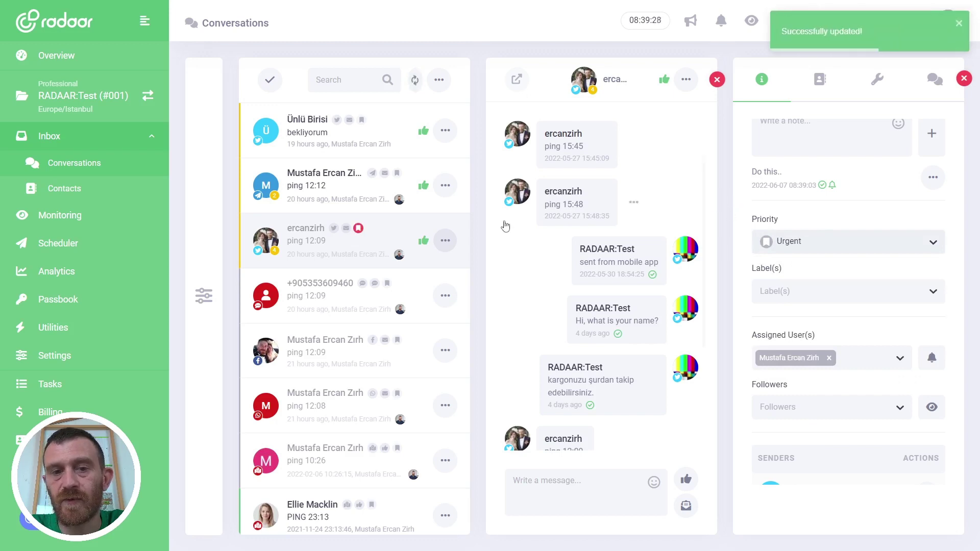
pyautogui.moveTo(361, 229)
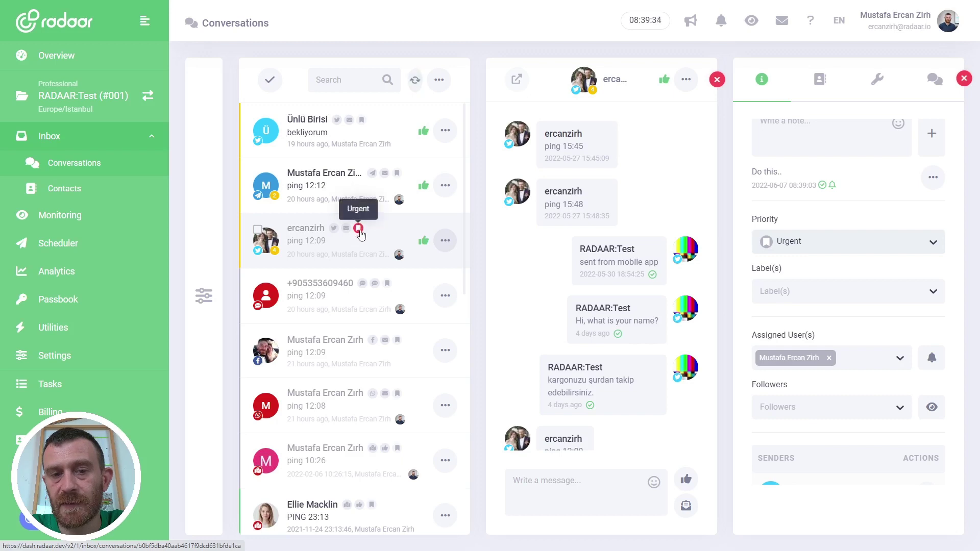
# Tag the conversation with the Lead label.
pyautogui.scroll(-1, 805, 222)
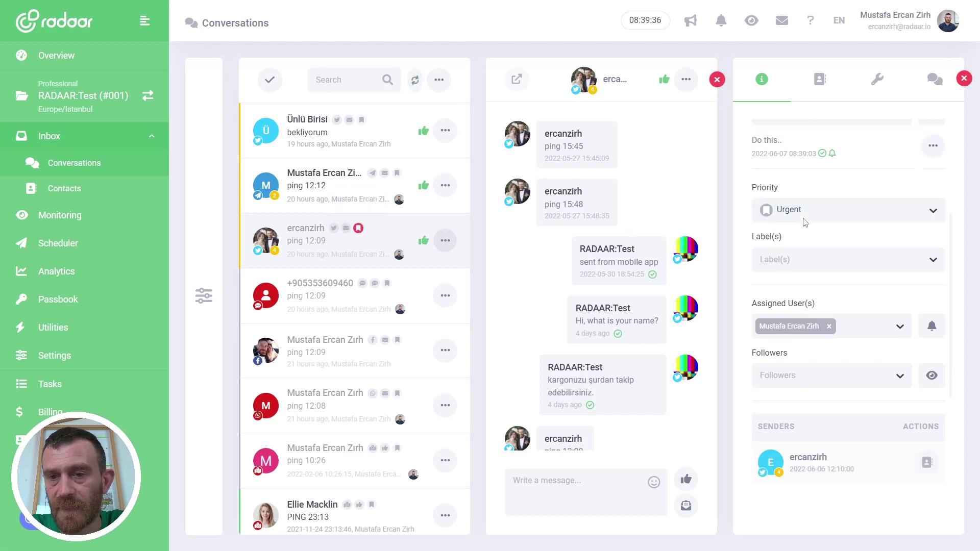
pyautogui.click(793, 261)
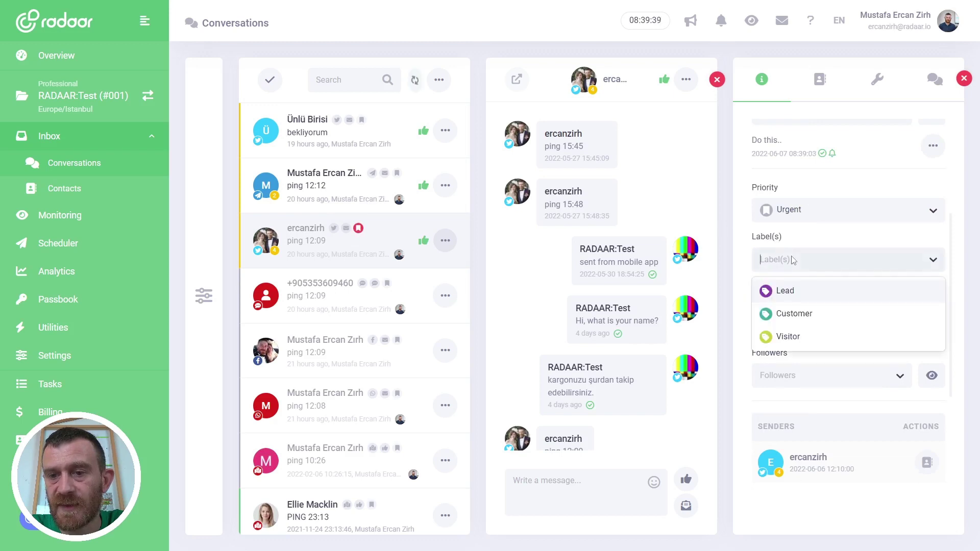
pyautogui.click(793, 294)
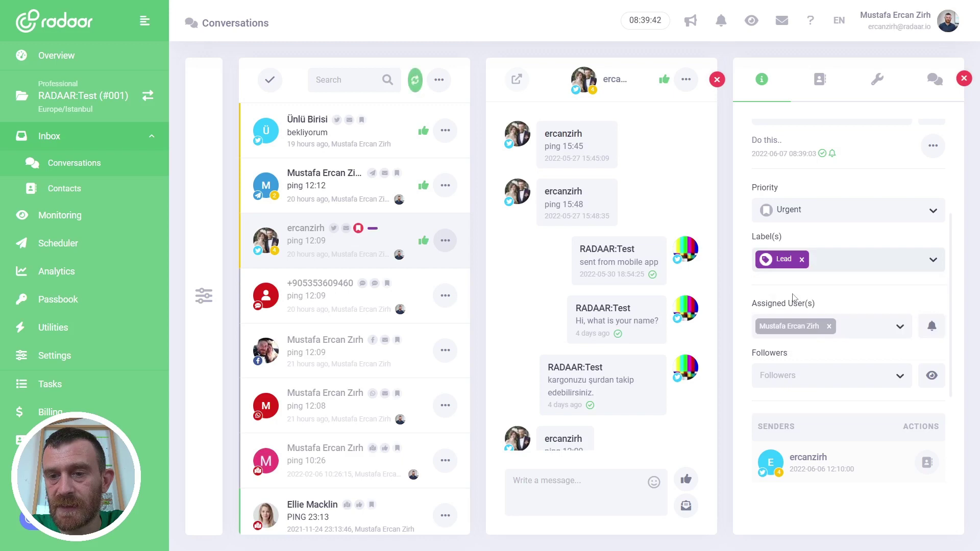
pyautogui.scroll(-1, 811, 289)
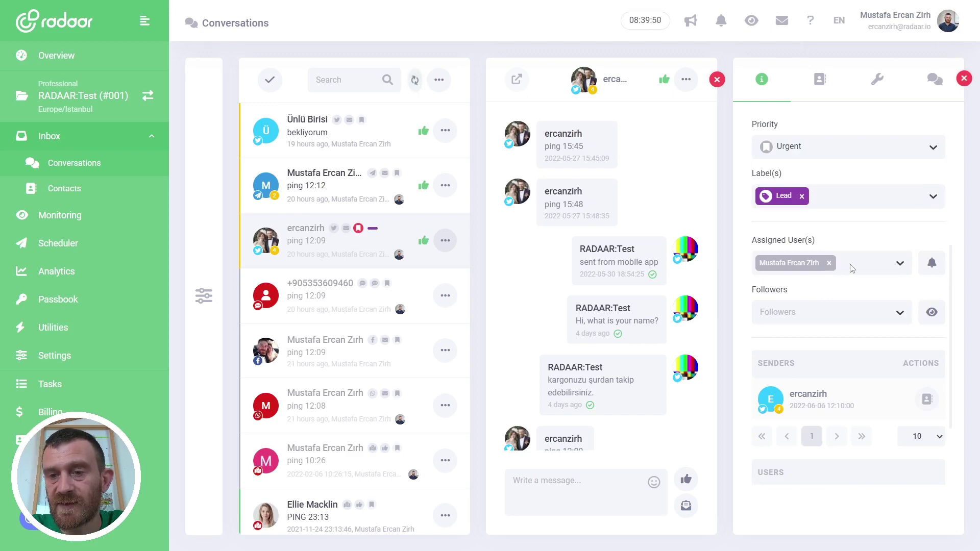
# Assign another team member to the conversation and mute its notifications.
pyautogui.click(850, 268)
pyautogui.click(805, 303)
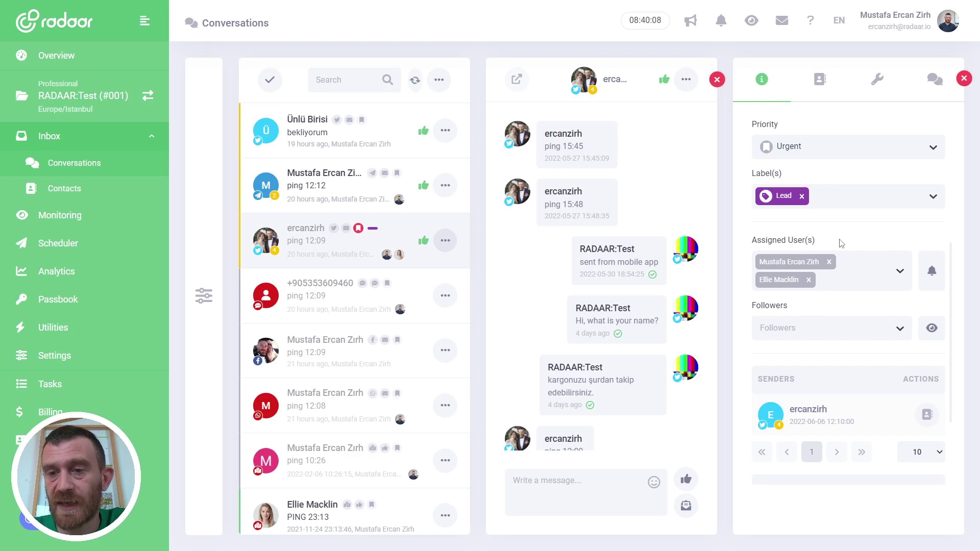
pyautogui.click(932, 267)
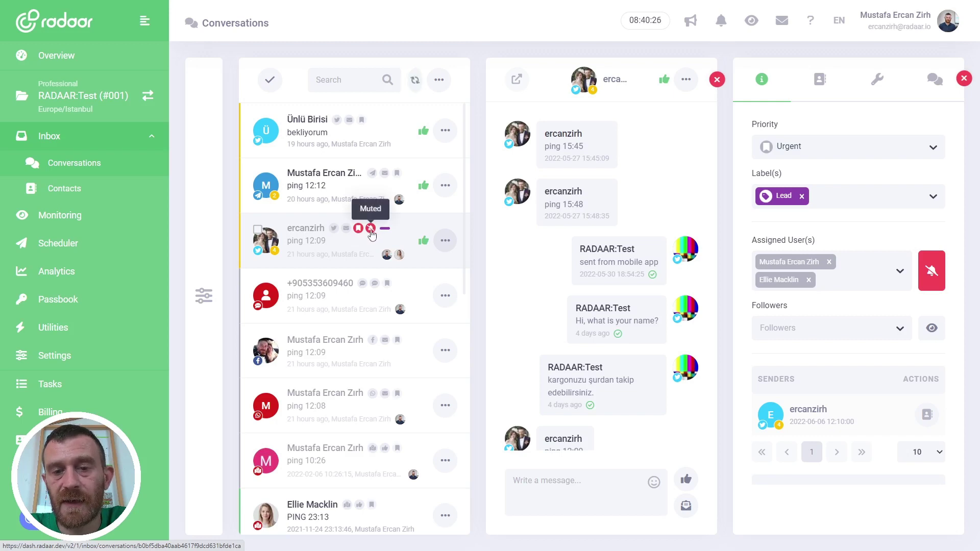
# Remove the original assignee, leaving the new team member as sole assignee.
pyautogui.scroll(-1, 843, 238)
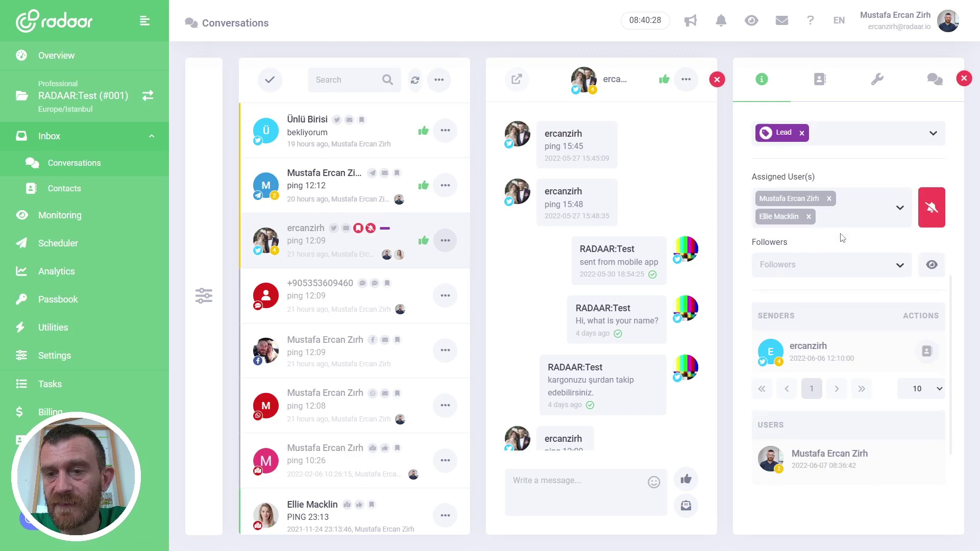
pyautogui.moveTo(759, 248); pyautogui.dragTo(781, 247)
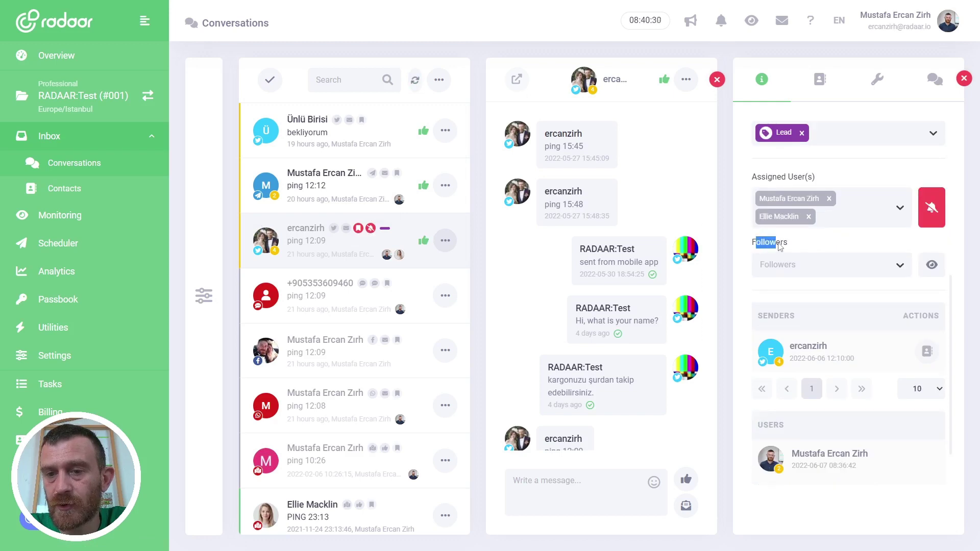
pyautogui.click(800, 247)
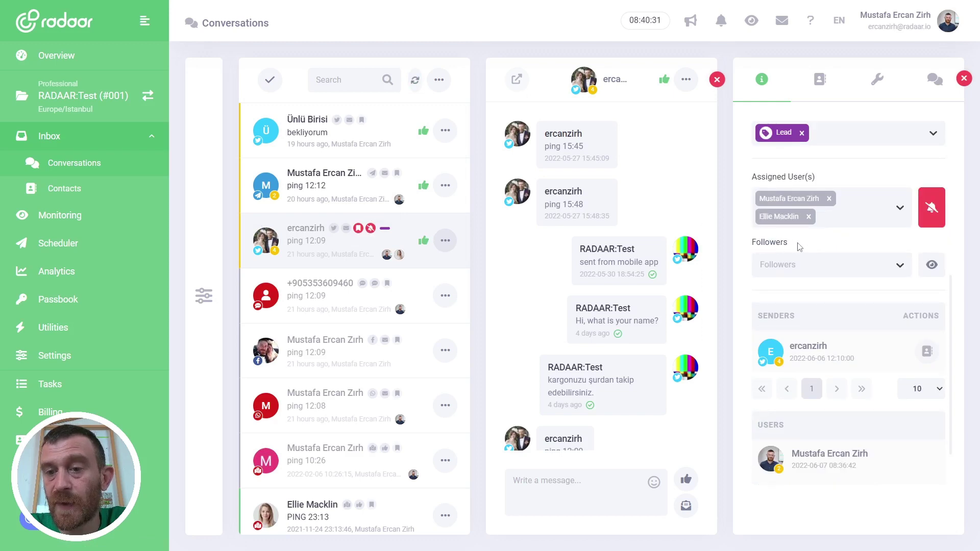
pyautogui.click(829, 199)
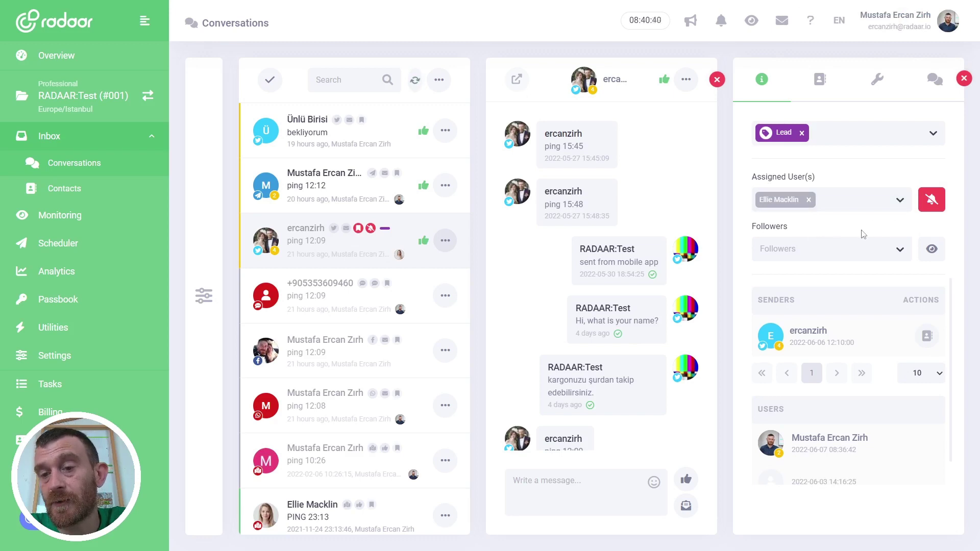
# Follow the conversation with the eye button so you appear under Followers.
pyautogui.click(930, 247)
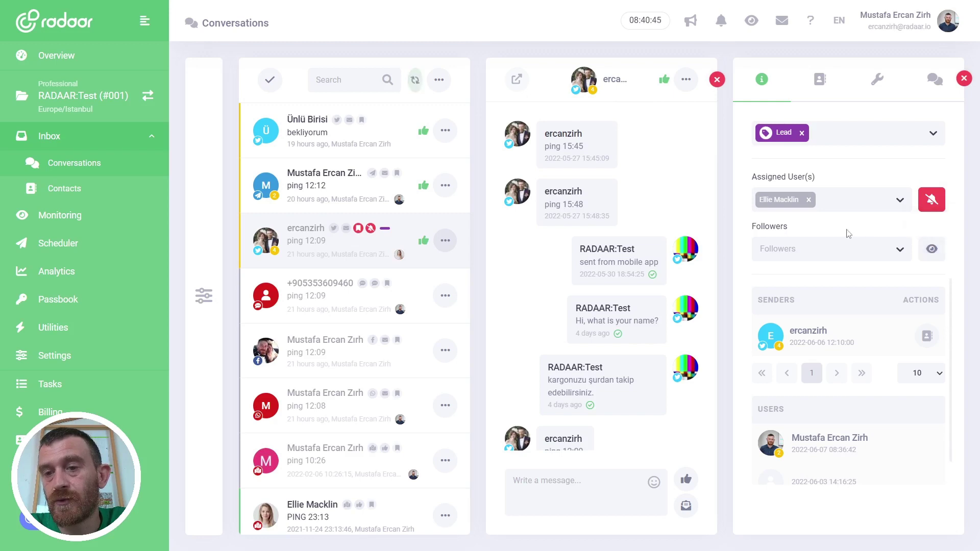
pyautogui.click(929, 250)
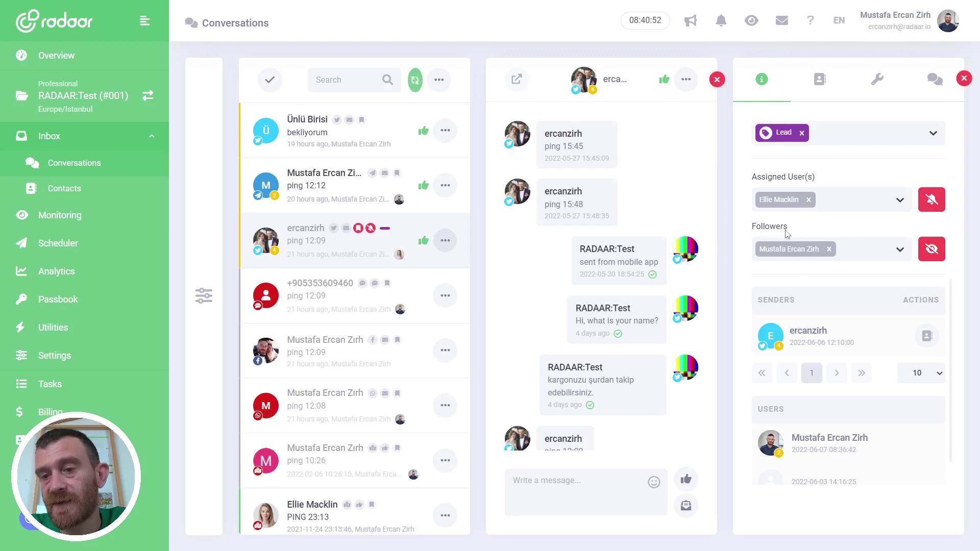
pyautogui.scroll(-1, 817, 232)
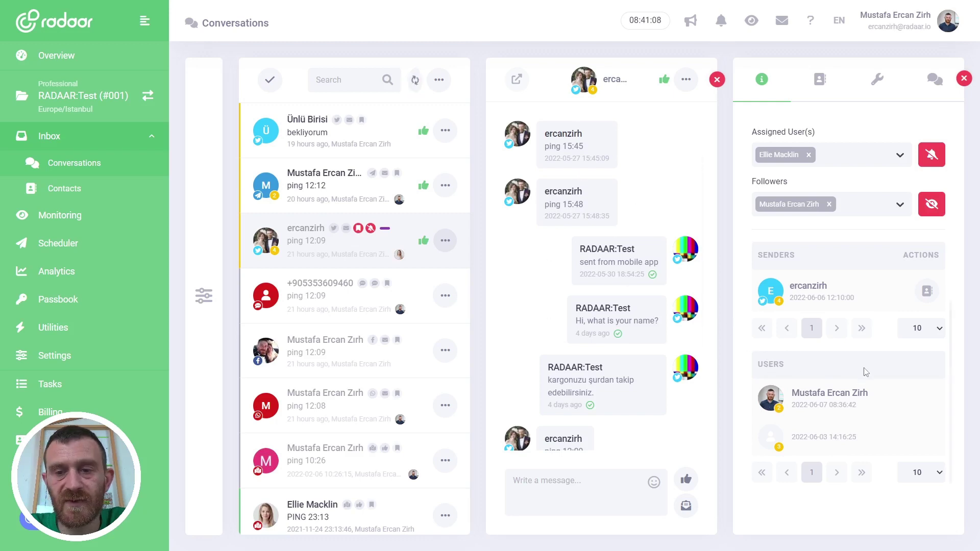
pyautogui.scroll(7, 820, 381)
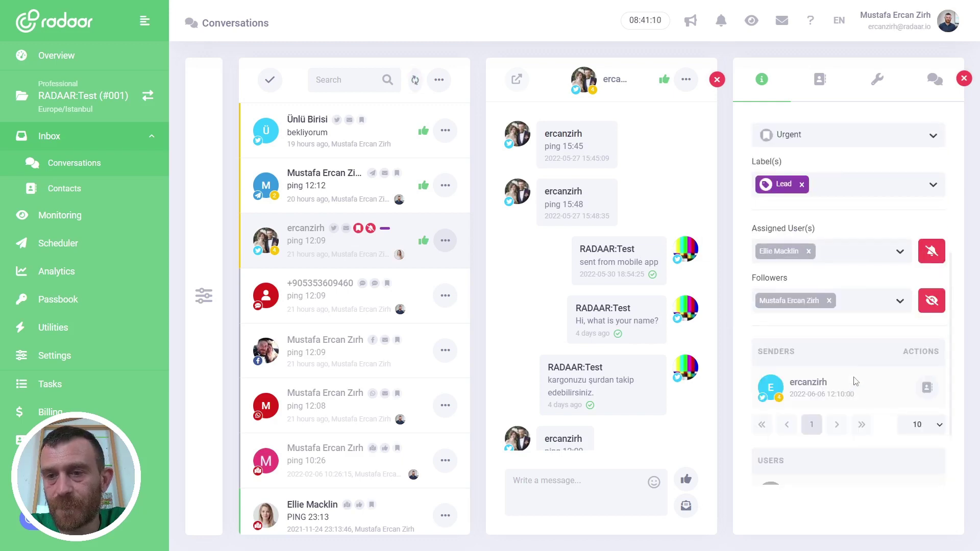
# In Contact Profile, replace the contact's username with their full name and save it.
pyautogui.click(819, 85)
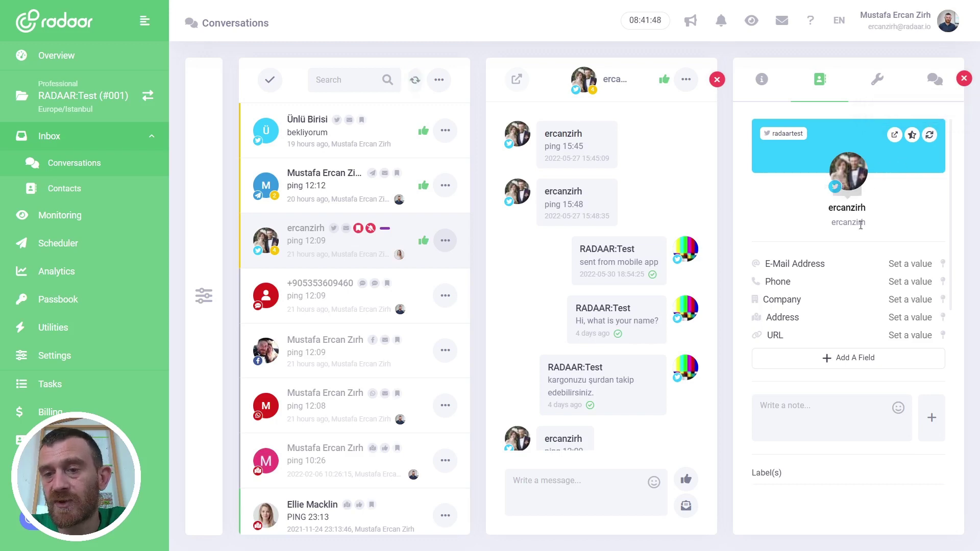
pyautogui.click(857, 209)
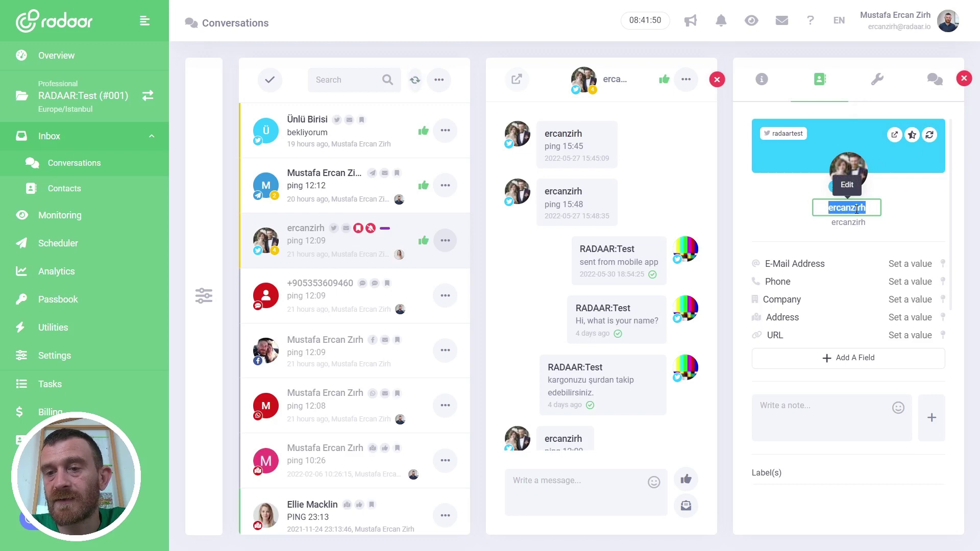
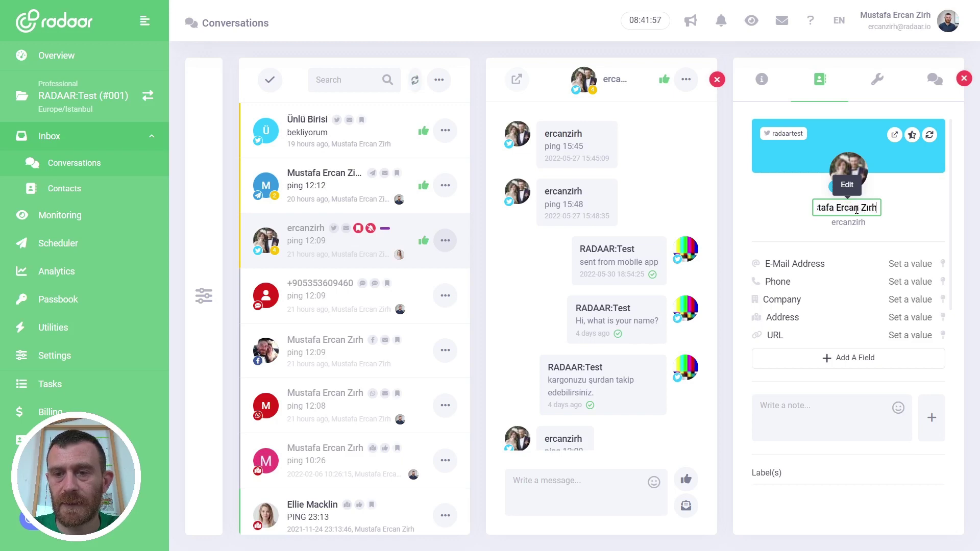
pyautogui.press('Return')
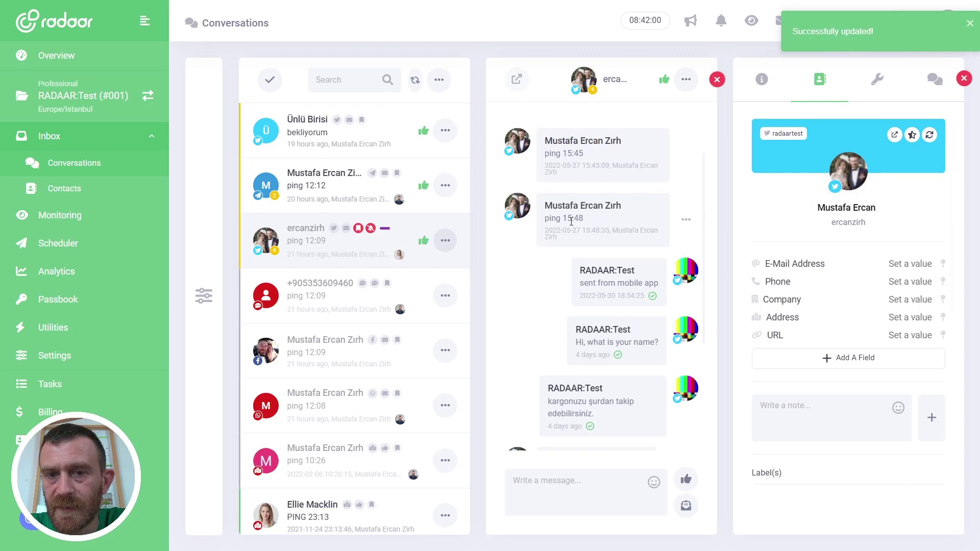
# Add a custom text field named 'Home Adress' to the contact's profile.
pyautogui.scroll(-1, 790, 212)
pyautogui.scroll(-2, 789, 213)
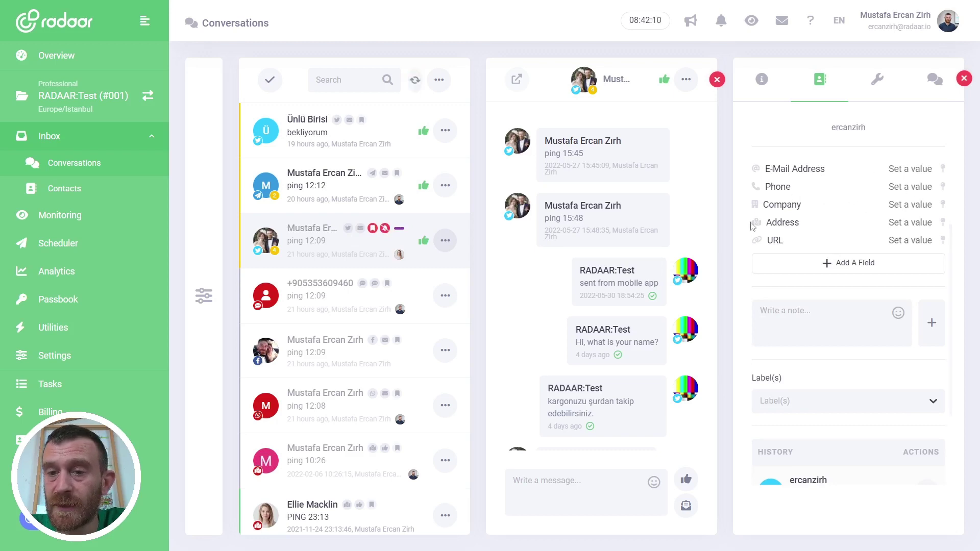
pyautogui.click(840, 266)
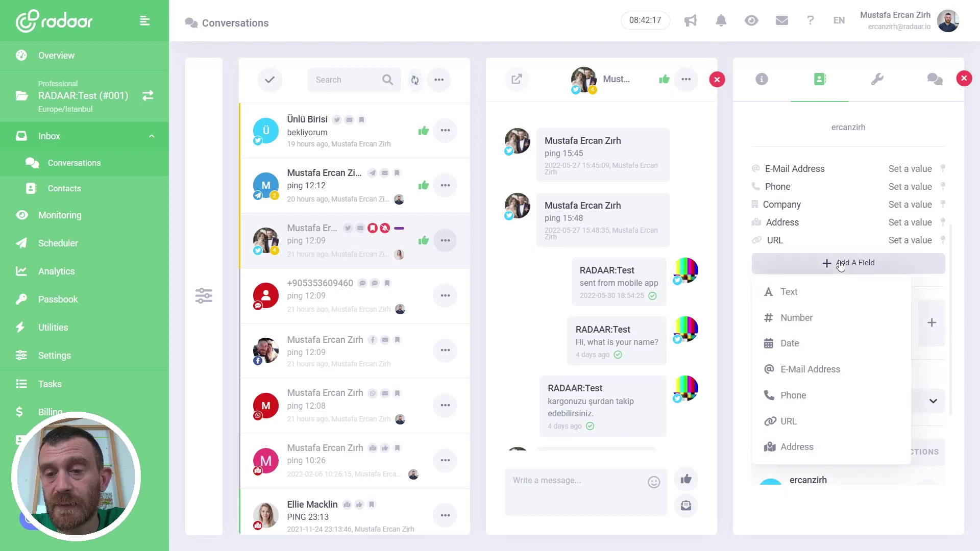
pyautogui.click(803, 303)
pyautogui.write('H')
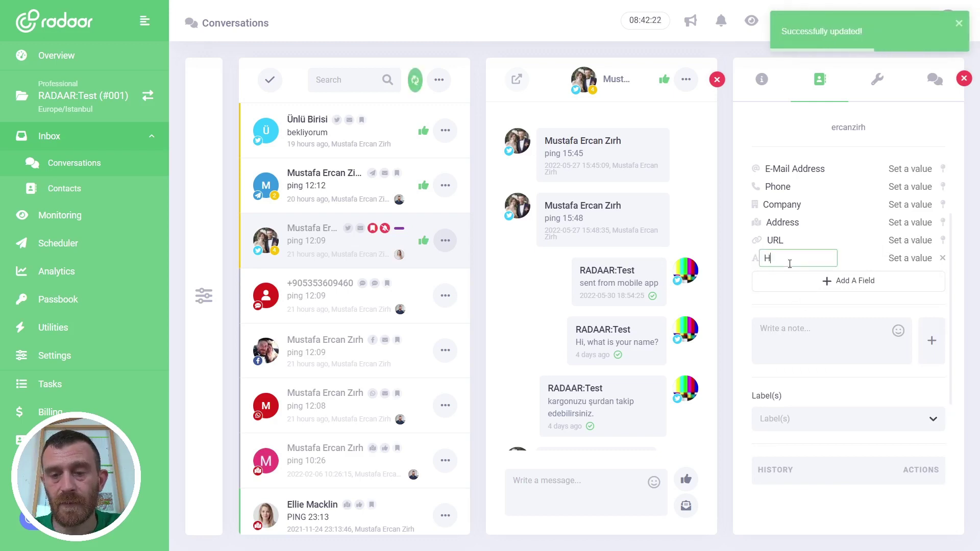
pyautogui.write('ome Adress')
pyautogui.press('Return')
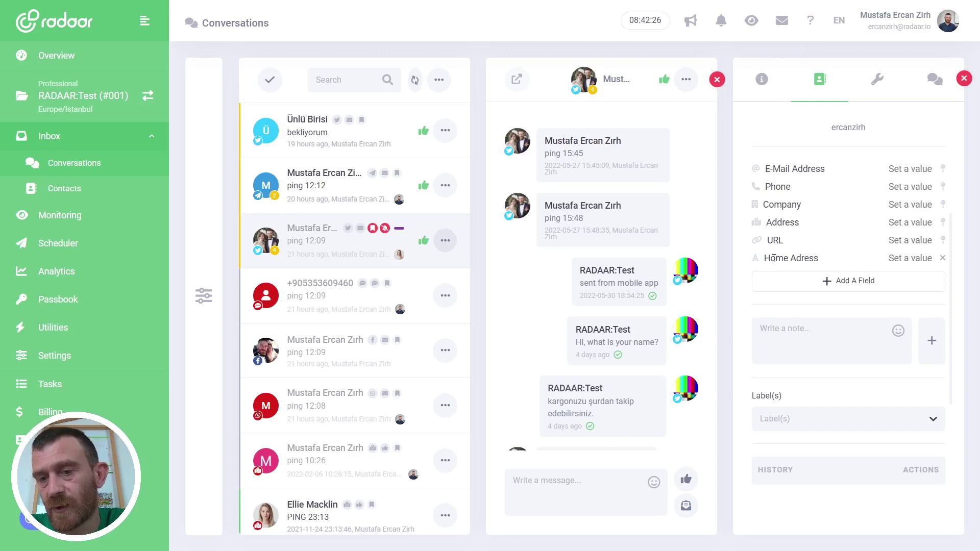
# Delete the Home Adress field so only the standard fields remain.
pyautogui.click(944, 259)
pyautogui.click(665, 332)
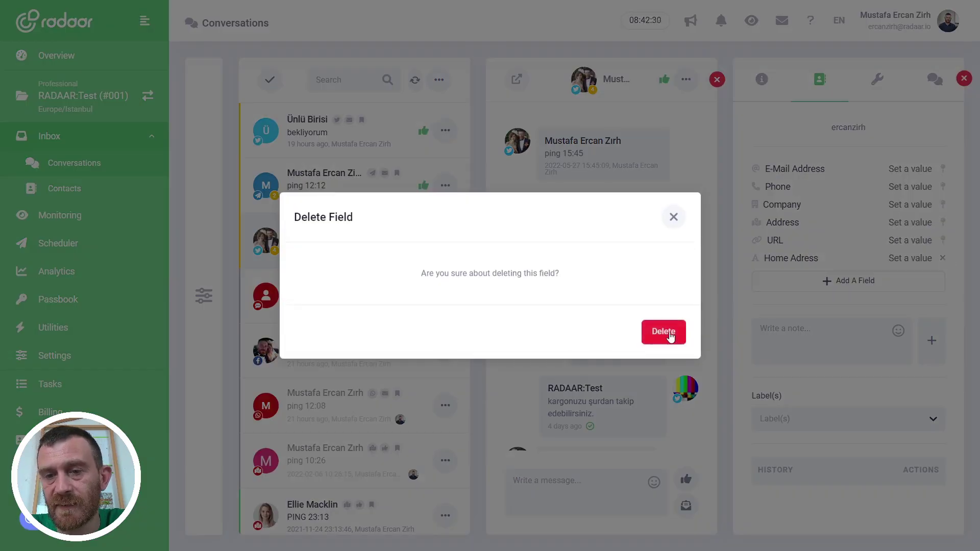
pyautogui.scroll(-2, 827, 286)
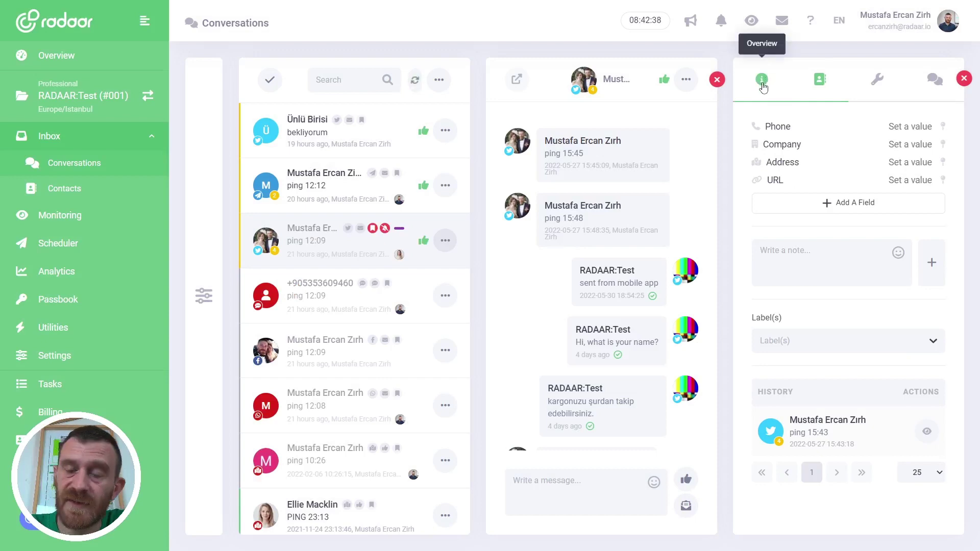
# Save a 'Good person' note on the contact's profile, without a reminder, and mark it done.
pyautogui.click(821, 81)
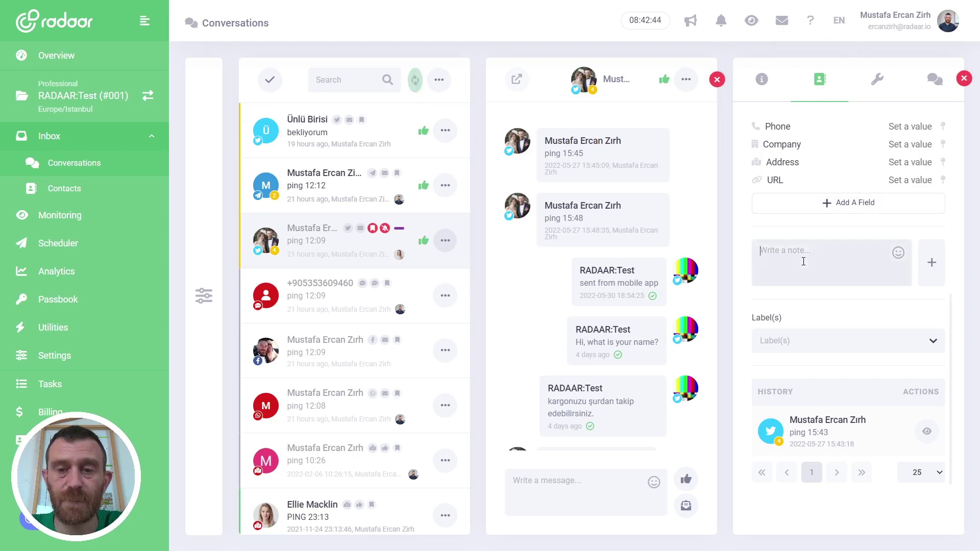
pyautogui.write('Good person')
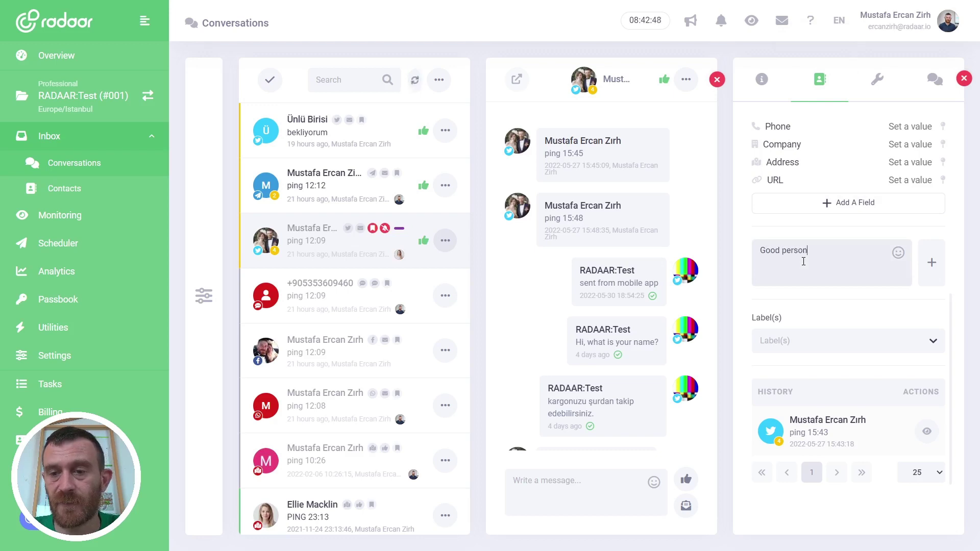
pyautogui.click(932, 262)
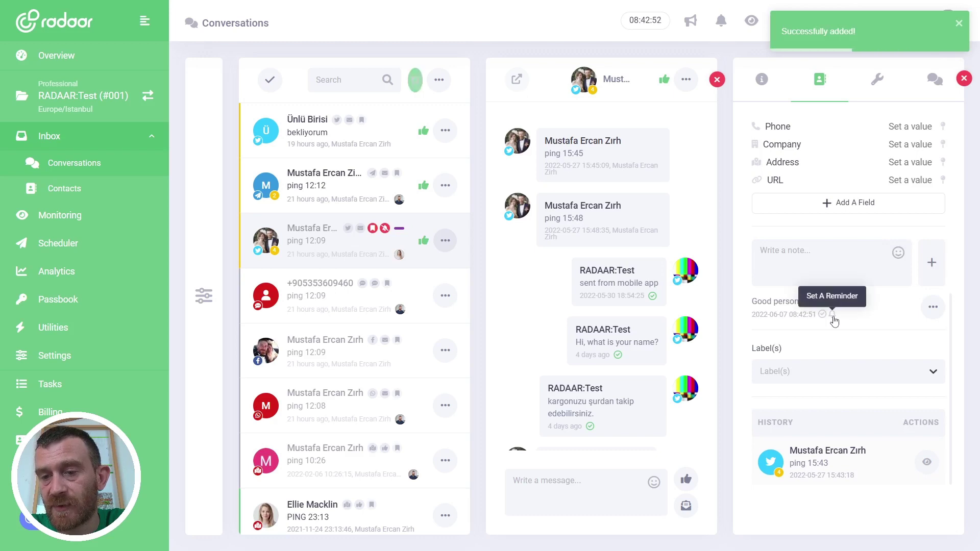
pyautogui.click(833, 315)
pyautogui.click(733, 247)
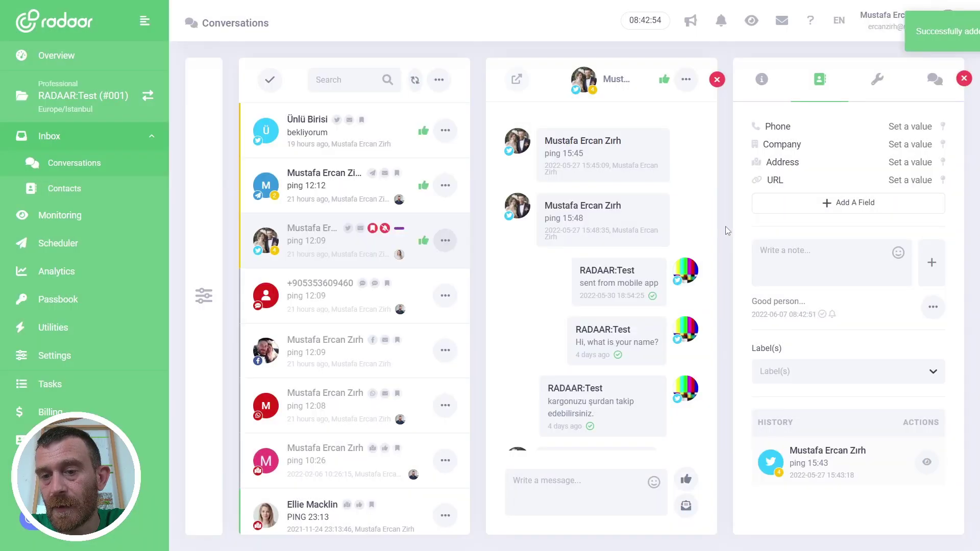
pyautogui.click(823, 316)
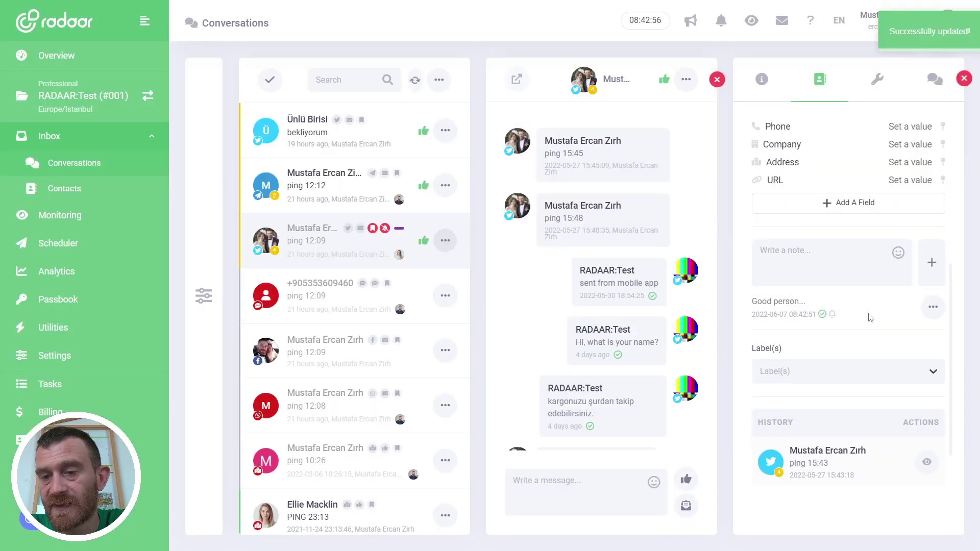
pyautogui.scroll(-1, 871, 316)
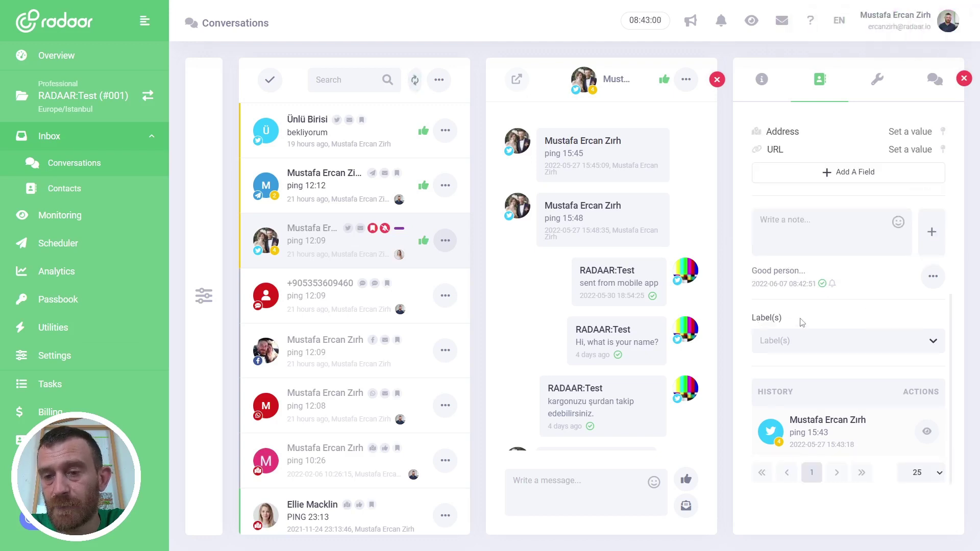
# Label the contact as Customer and show the Quick Replies shortcuts.
pyautogui.click(799, 345)
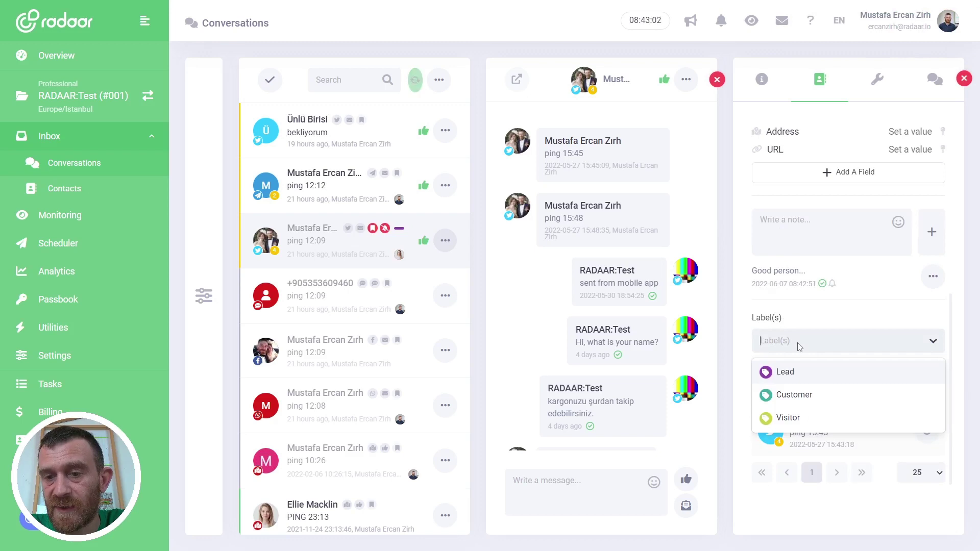
pyautogui.click(806, 400)
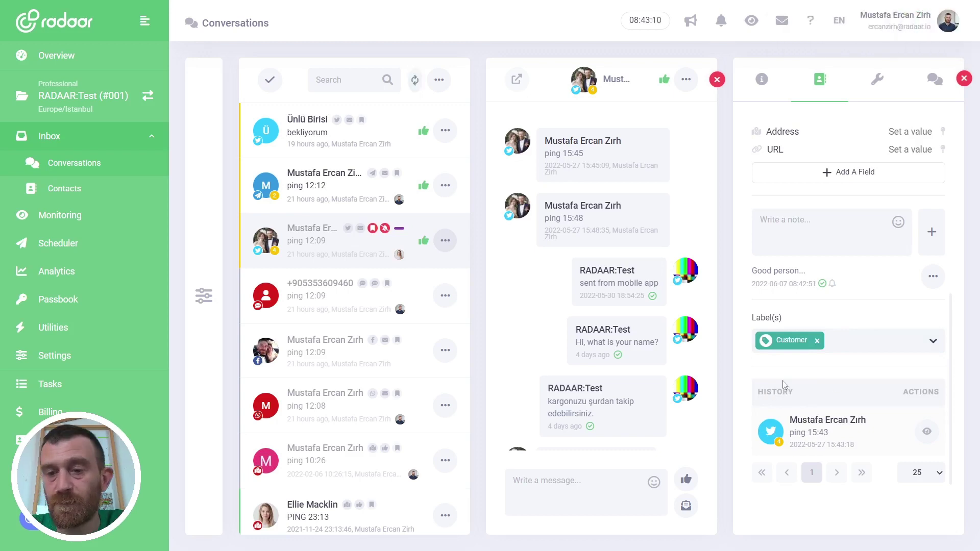
pyautogui.scroll(4, 809, 209)
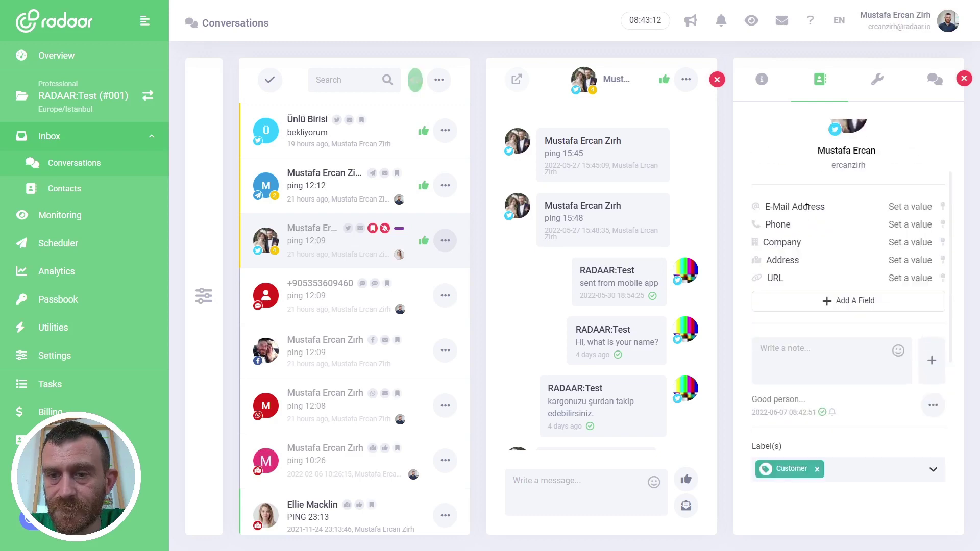
pyautogui.click(878, 80)
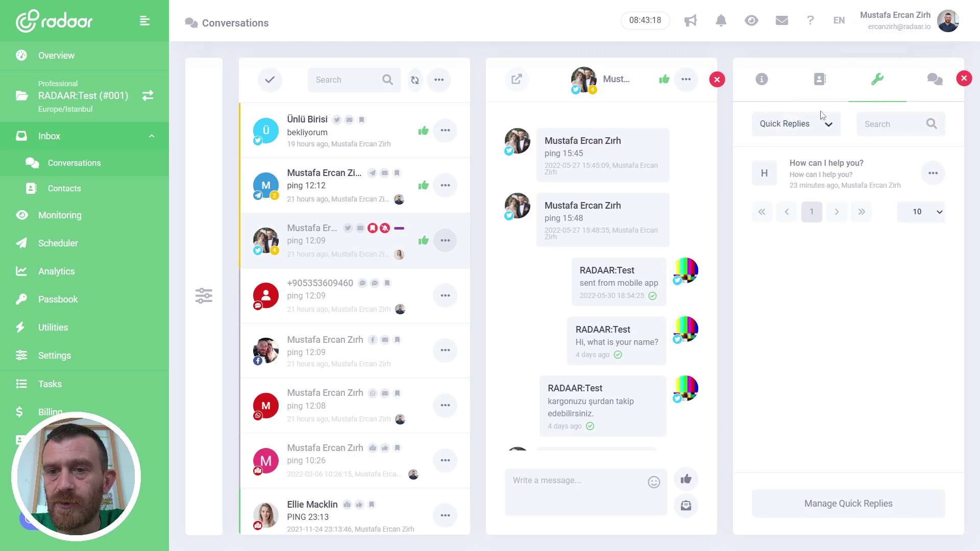
# Paste the 'How can I help you?' quick reply into the message and send it.
pyautogui.click(782, 124)
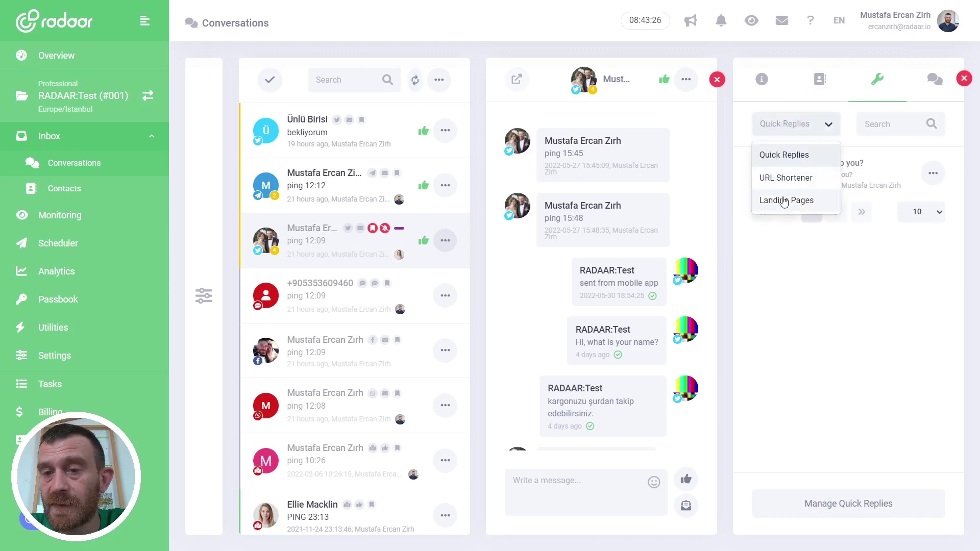
pyautogui.click(820, 270)
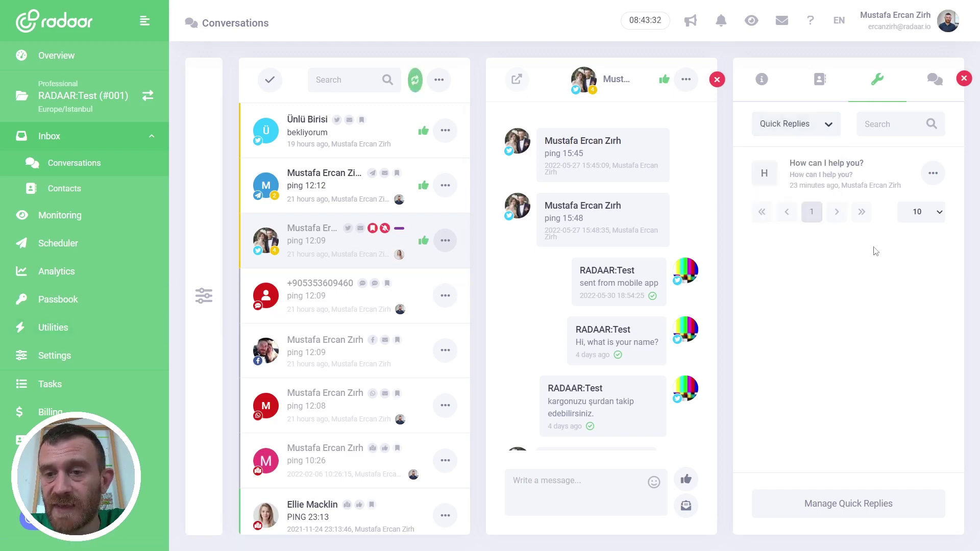
pyautogui.click(935, 175)
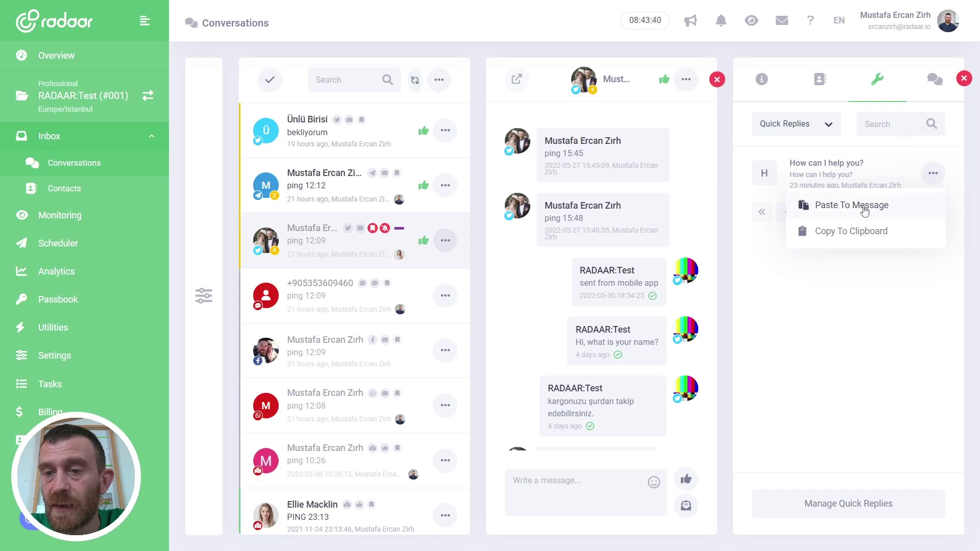
pyautogui.click(864, 206)
pyautogui.click(652, 478)
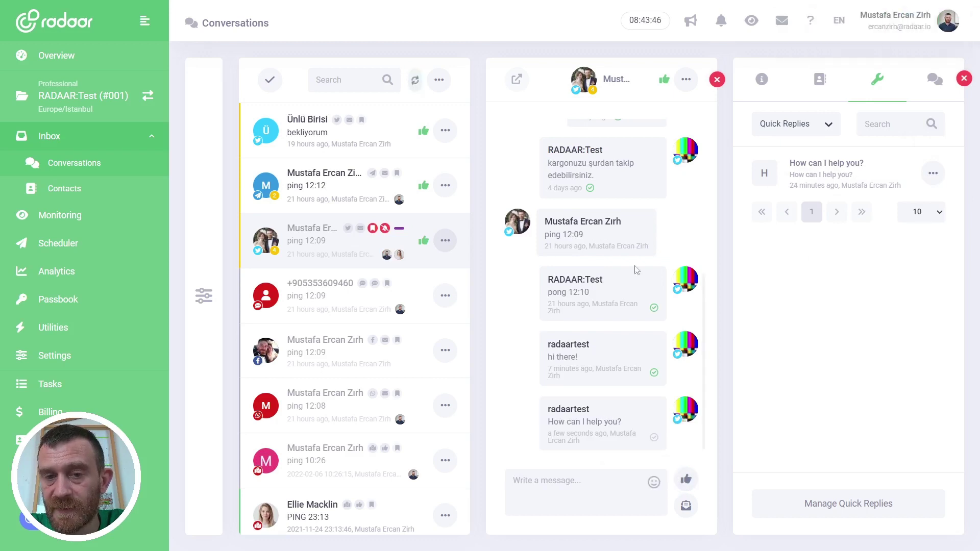
# Switch the Shortcuts list from Quick Replies to URL Shortener.
pyautogui.click(687, 507)
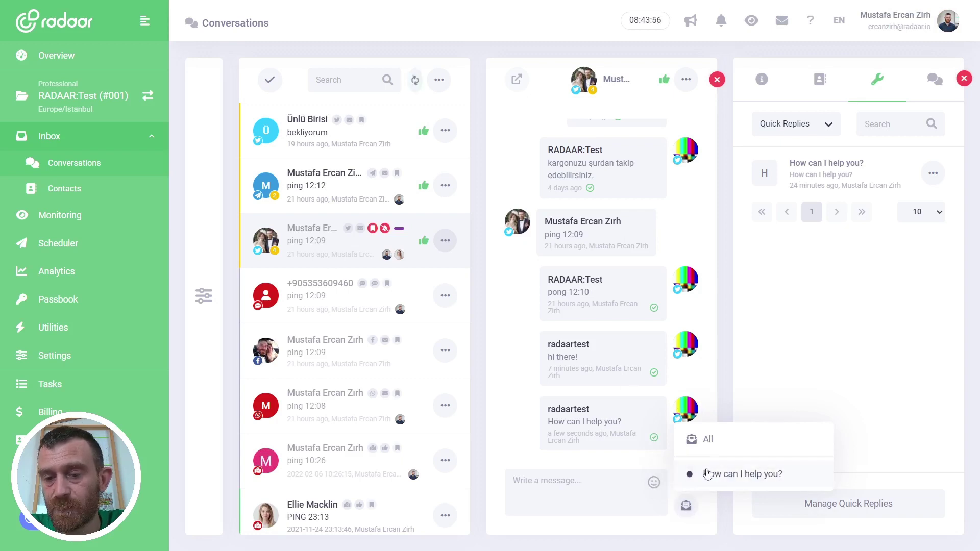
pyautogui.click(820, 345)
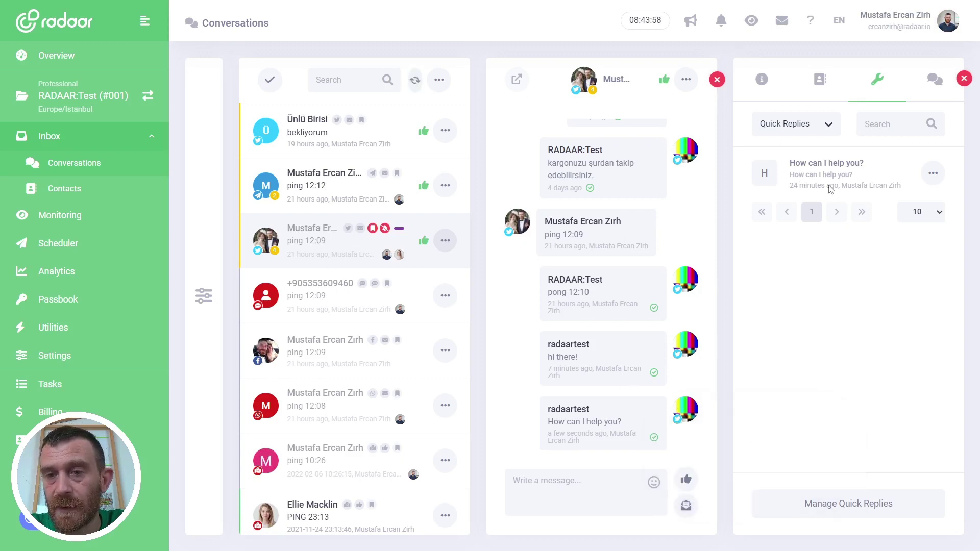
pyautogui.click(802, 125)
pyautogui.click(795, 179)
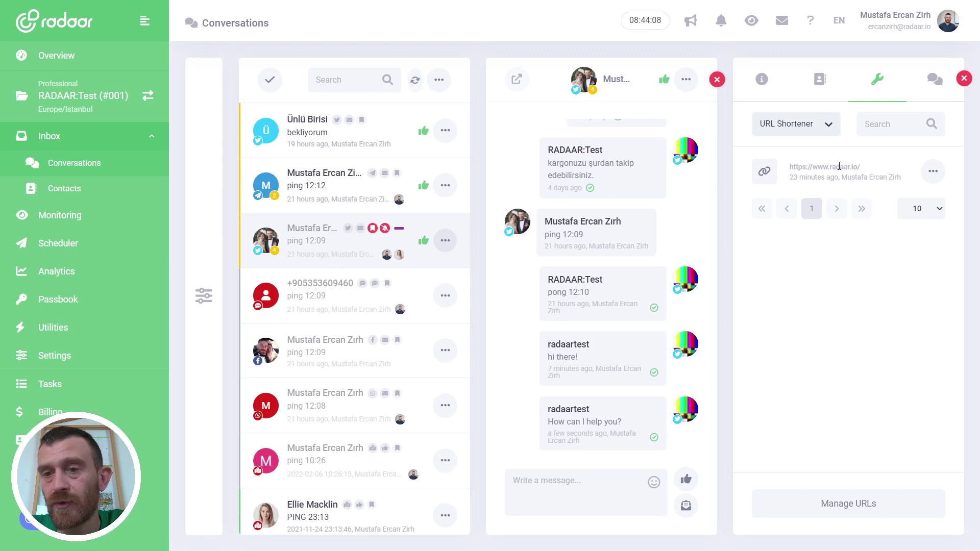
pyautogui.click(933, 171)
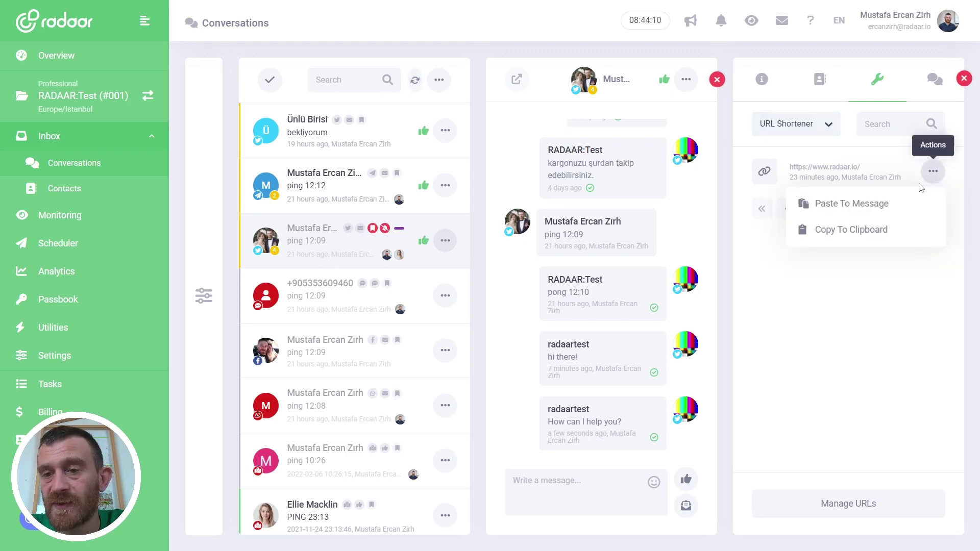
pyautogui.click(863, 204)
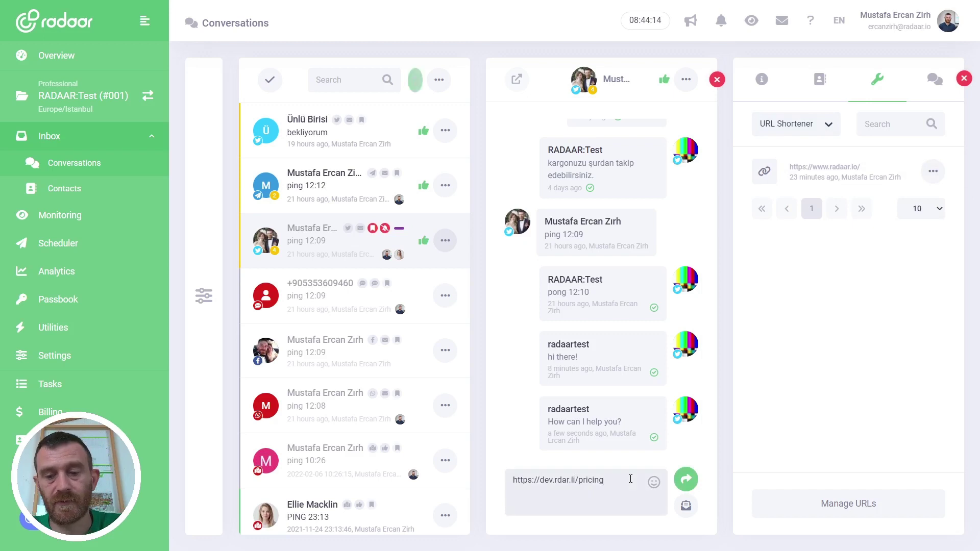
pyautogui.press('Return')
pyautogui.click(794, 121)
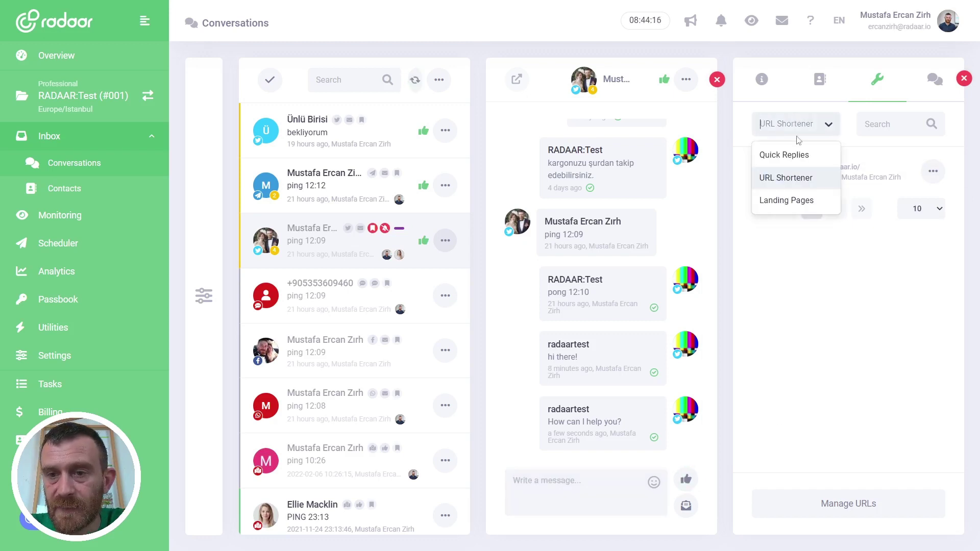
pyautogui.click(792, 201)
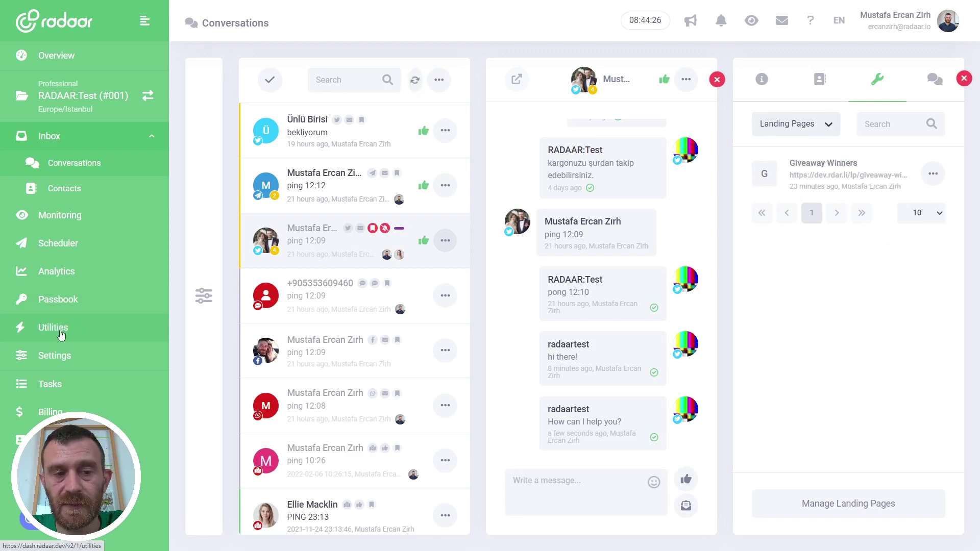
pyautogui.click(933, 175)
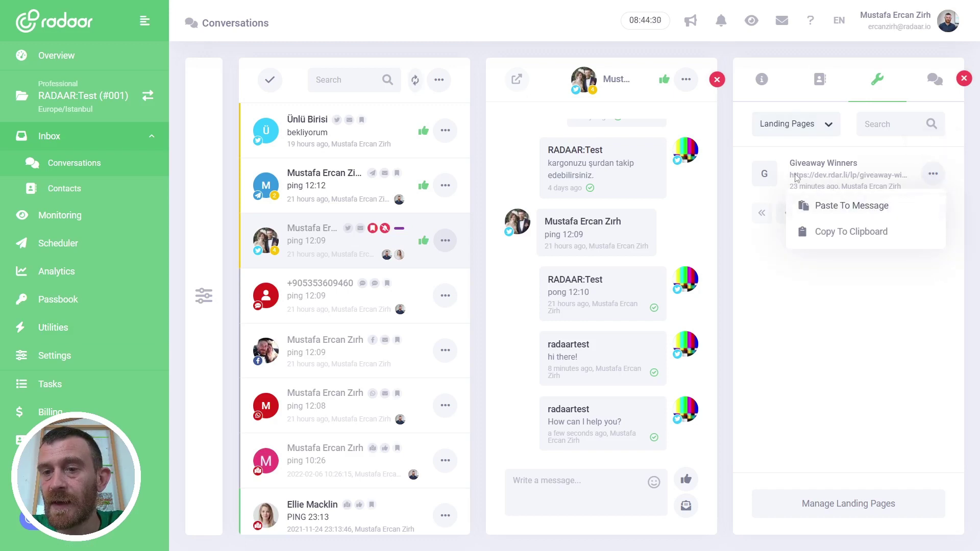
pyautogui.click(832, 206)
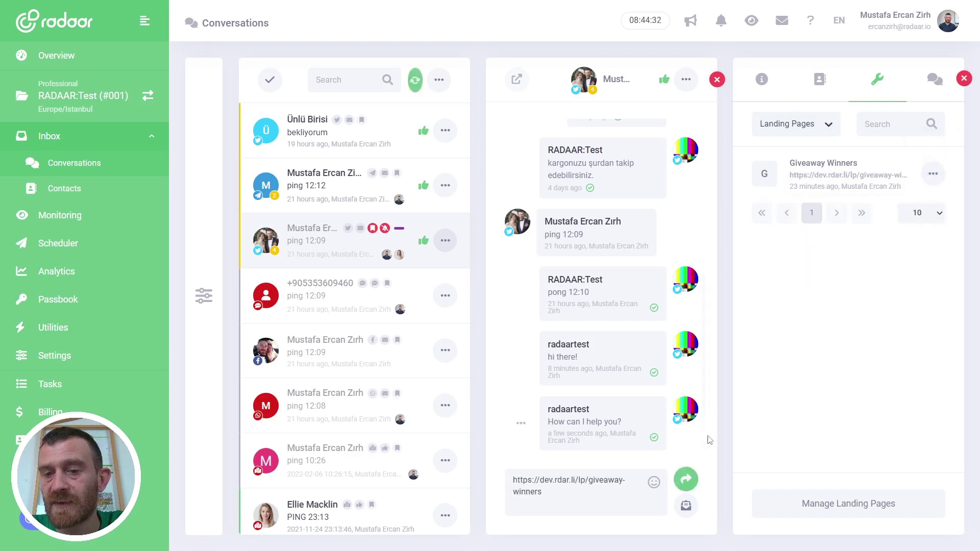
pyautogui.click(932, 183)
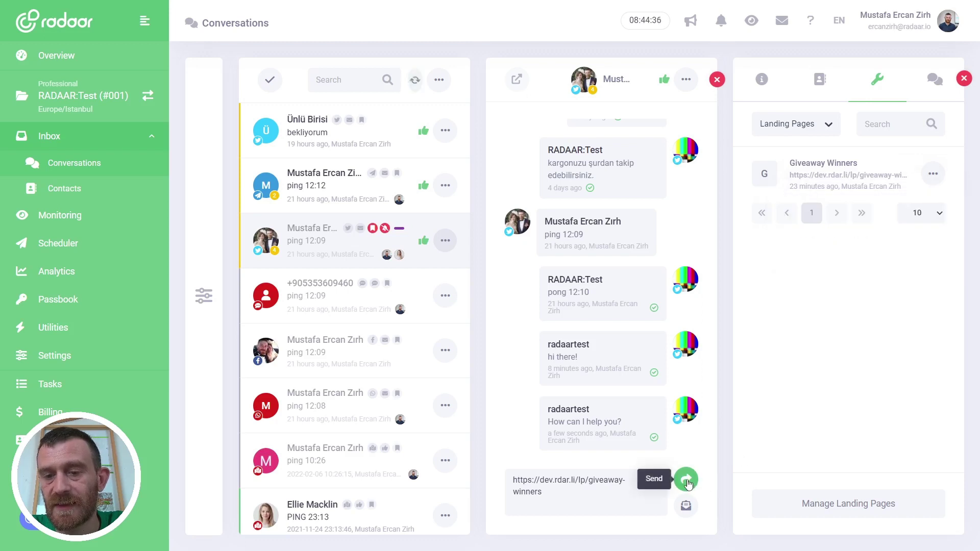
pyautogui.press('Return')
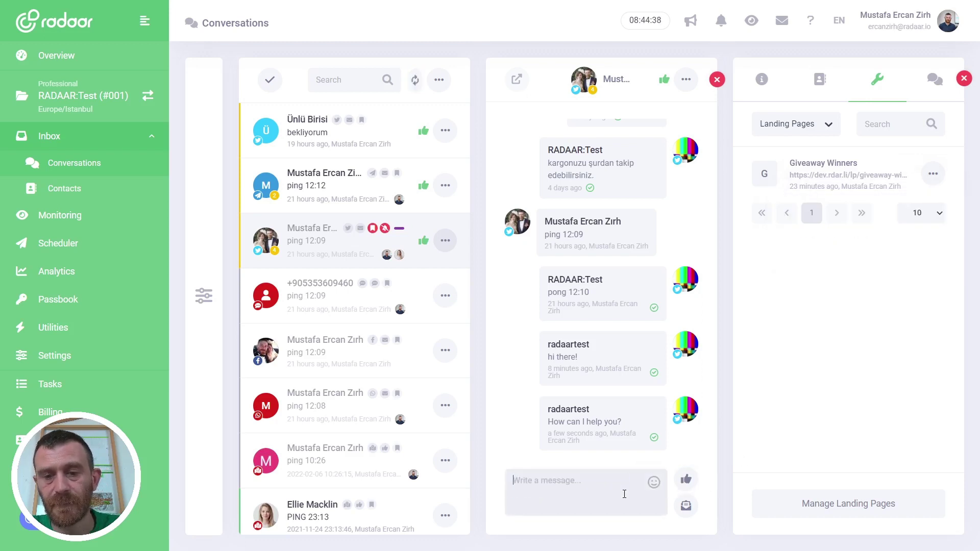
pyautogui.click(937, 83)
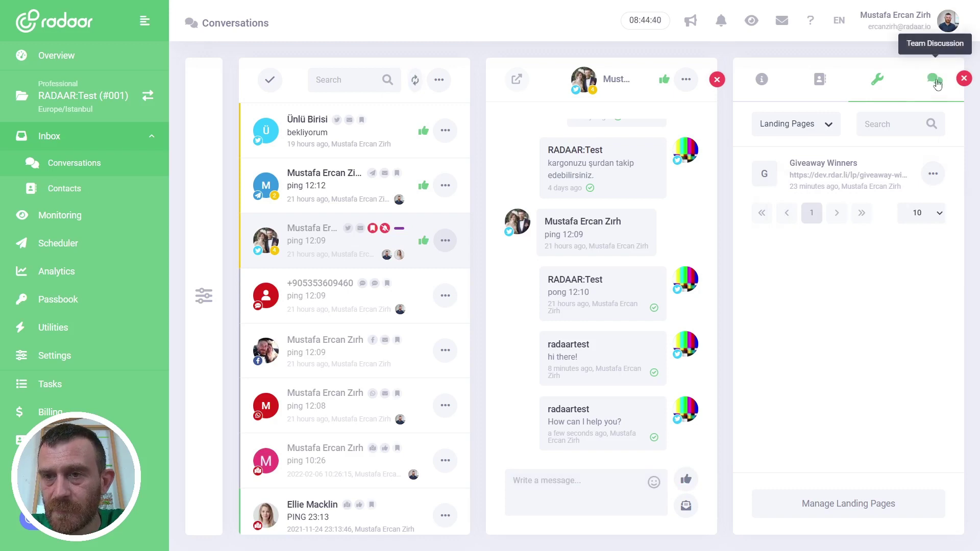
# Open the Facebook conversation and view its Team Discussion with the teammate's 'Do you have any idea?'.
pyautogui.click(335, 359)
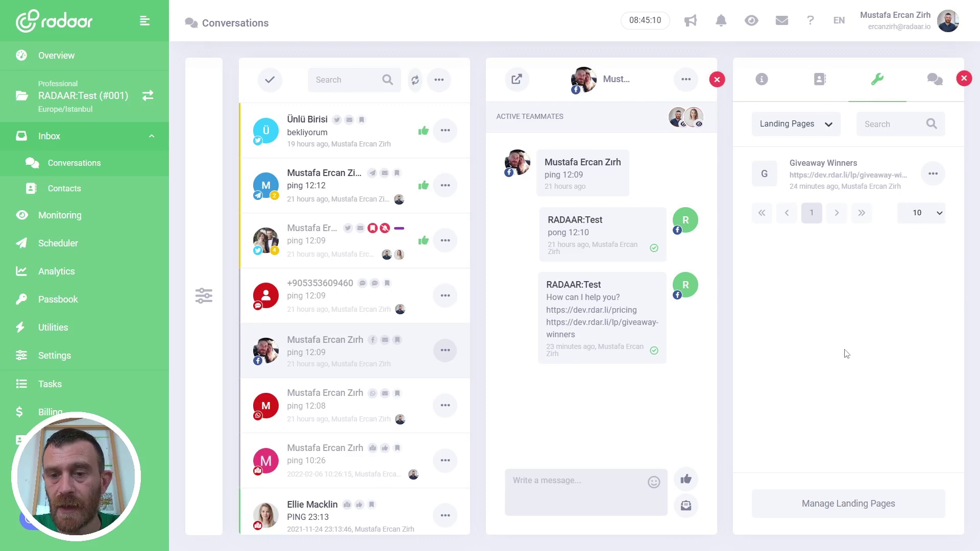
pyautogui.click(938, 89)
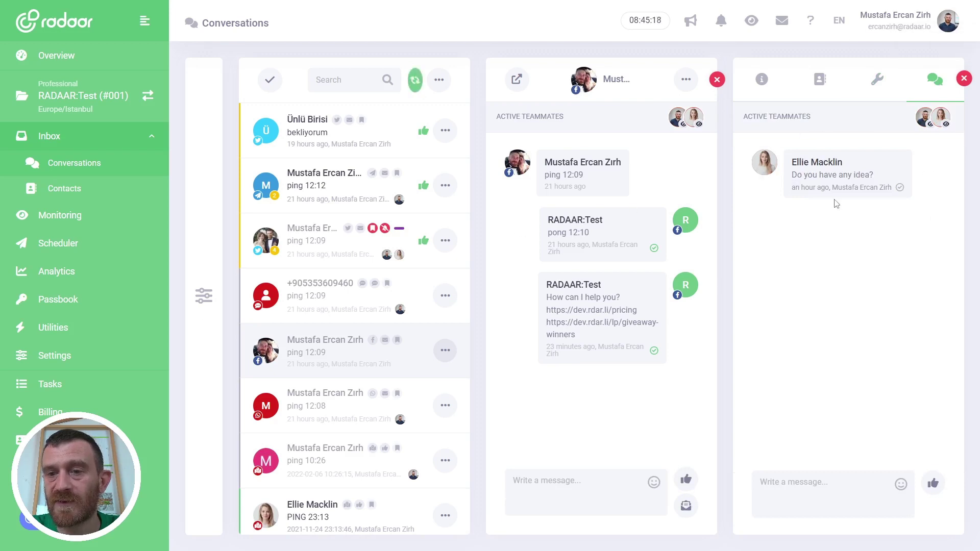
# Post 'ok do that.' to the team discussion, opening its editor without changes.
pyautogui.moveTo(939, 123)
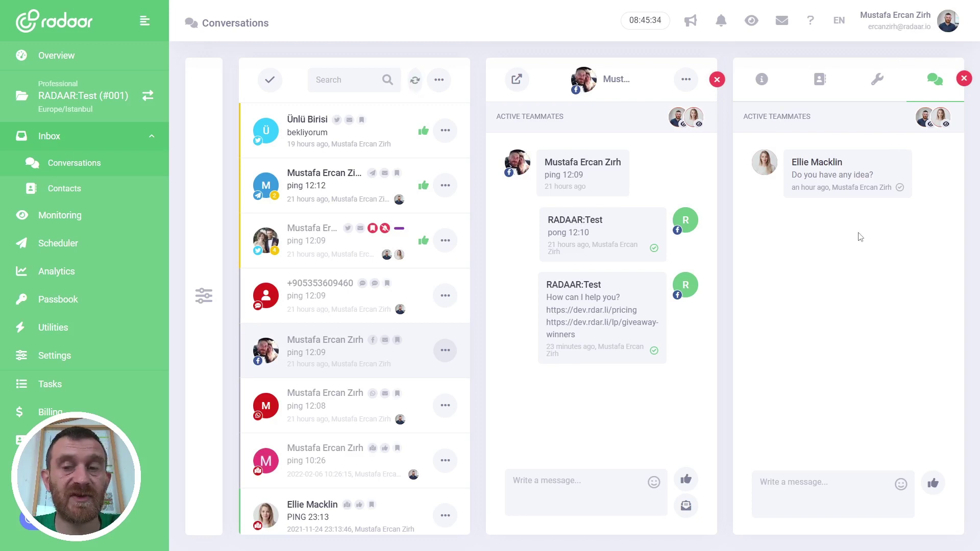
pyautogui.click(809, 485)
pyautogui.write('ok do that...')
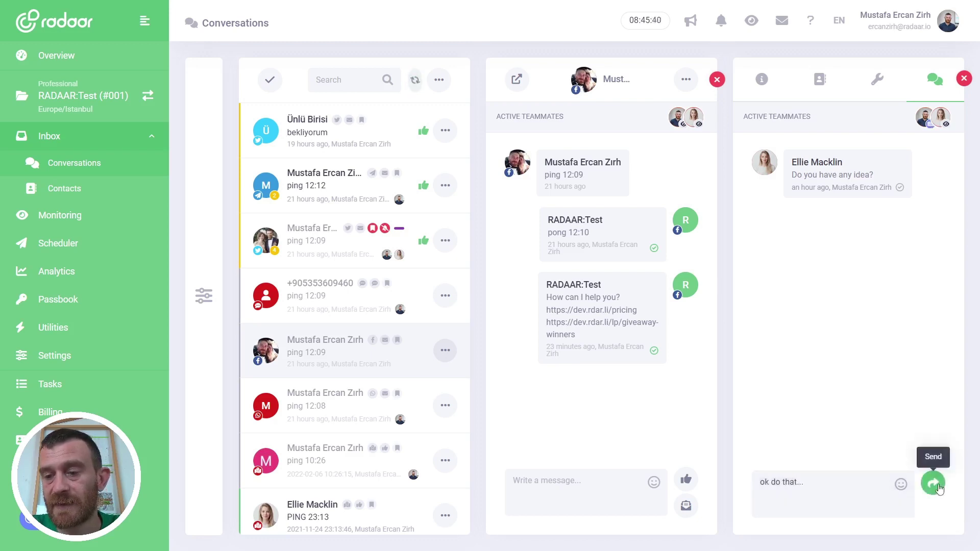
pyautogui.click(934, 483)
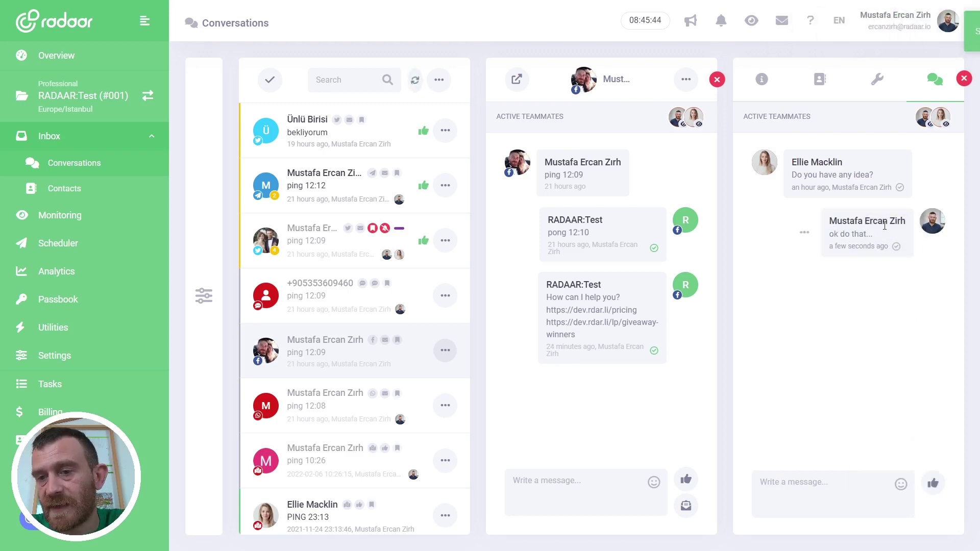
pyautogui.click(805, 233)
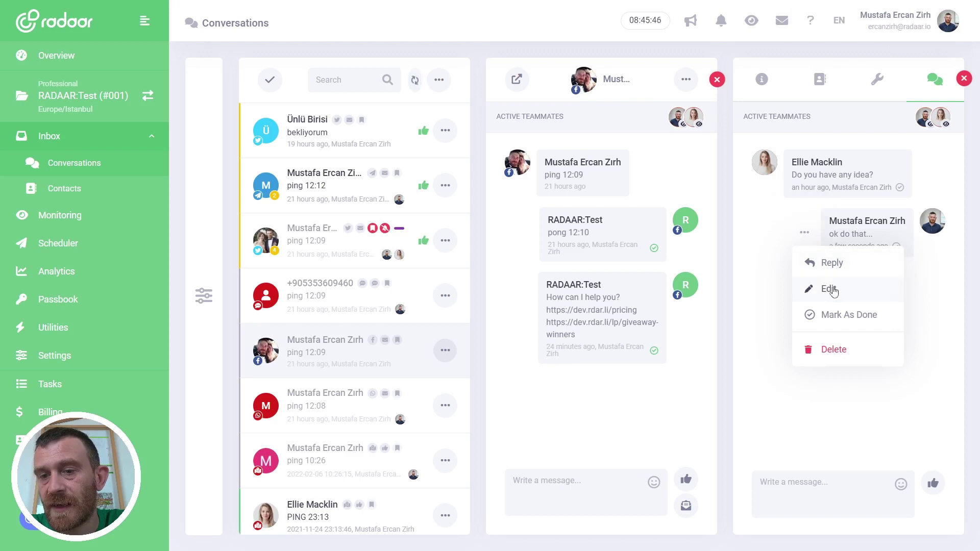
pyautogui.click(830, 289)
pyautogui.click(673, 213)
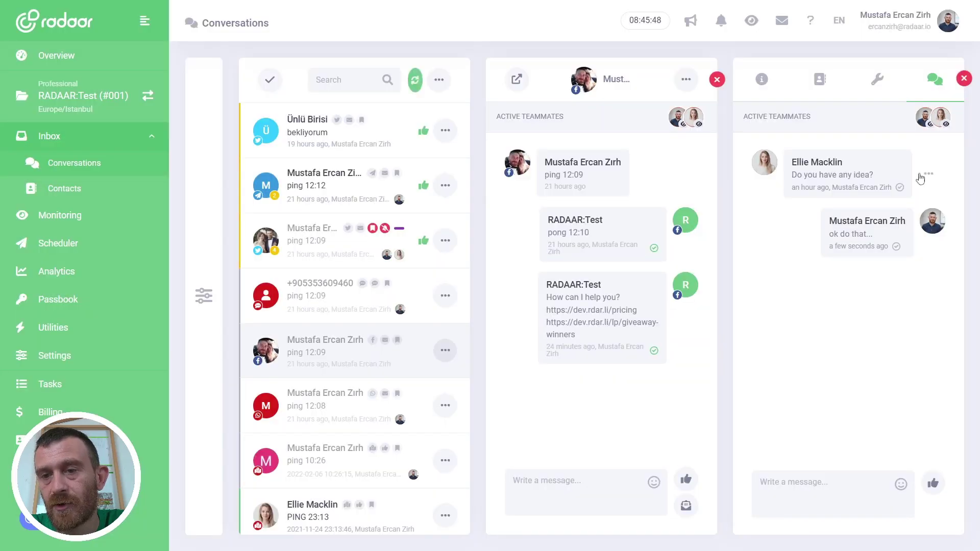
# Reply 'ok' quoting the teammate's 'Do you have any idea?' and mark it done.
pyautogui.click(929, 176)
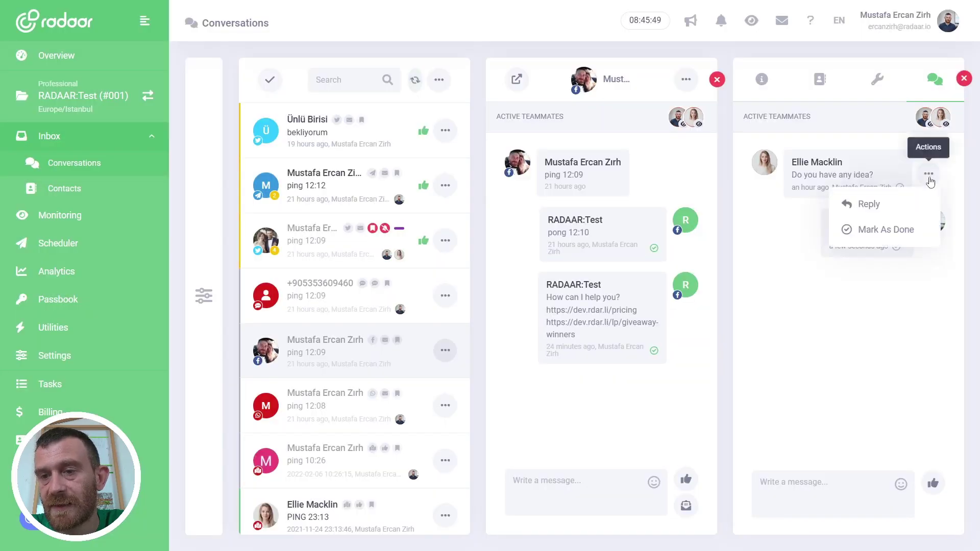
pyautogui.click(903, 205)
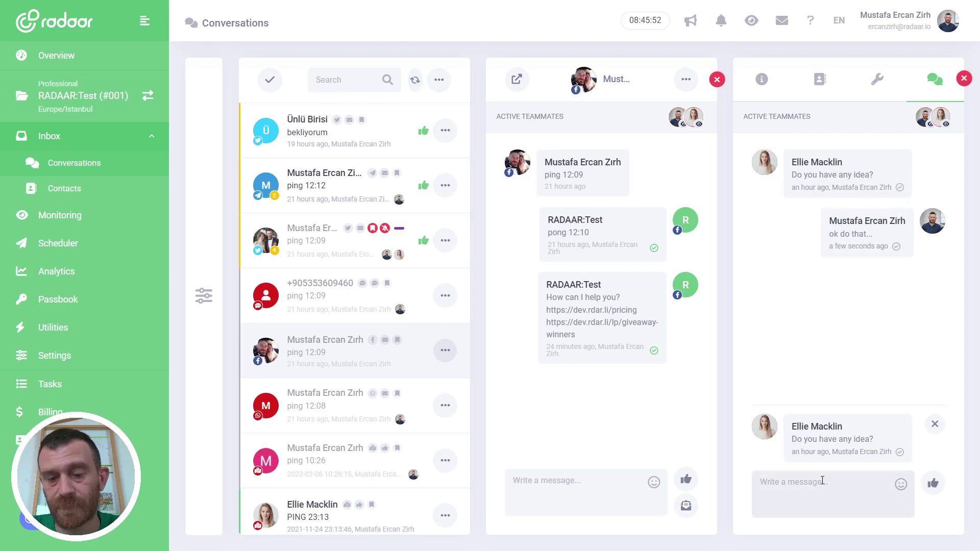
pyautogui.click(931, 476)
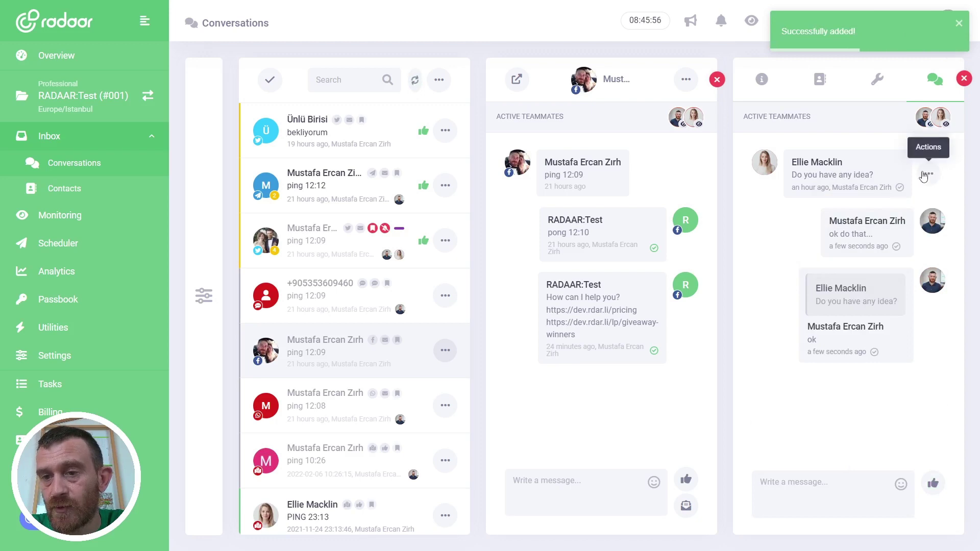
pyautogui.click(925, 174)
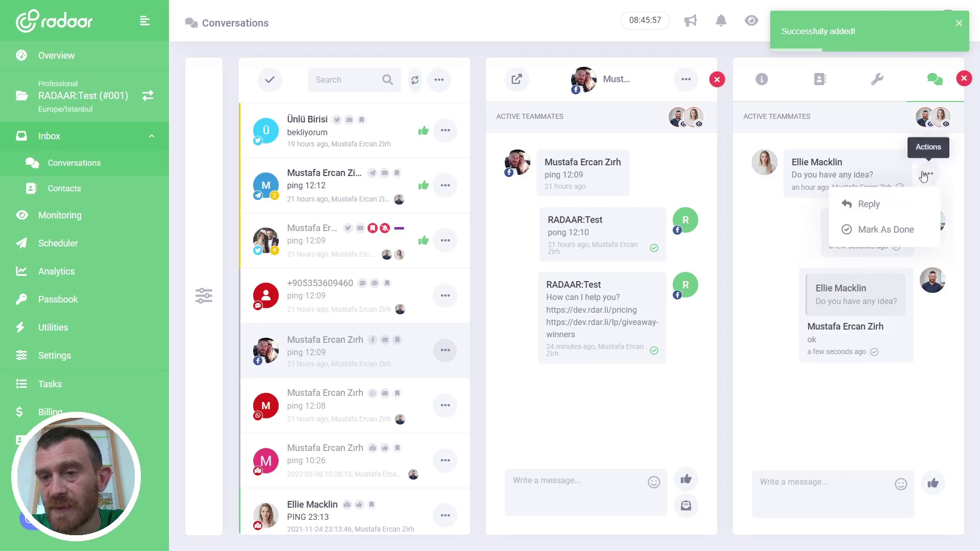
pyautogui.click(866, 231)
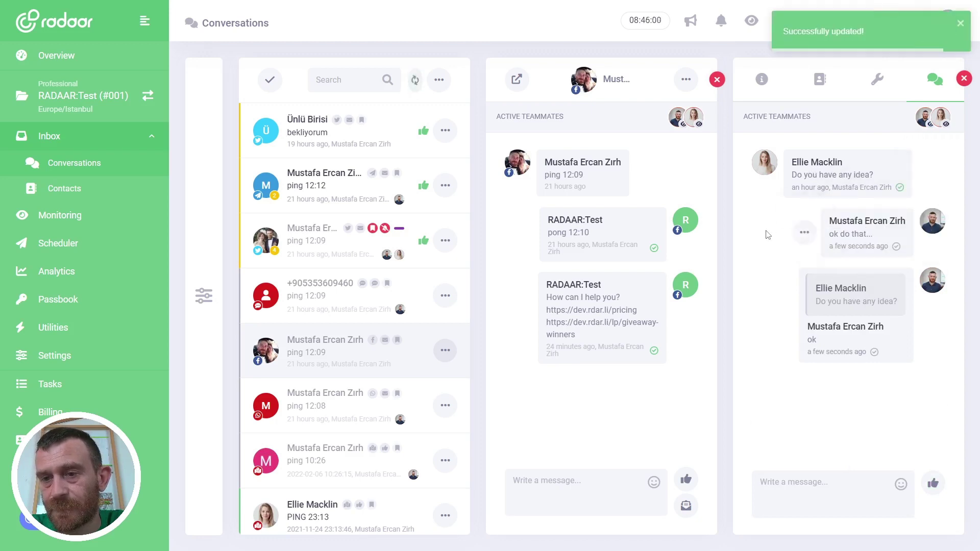
# Close the conversation's side panel and the open chat, leaving the filtered Inbox list.
pyautogui.click(761, 79)
pyautogui.click(962, 80)
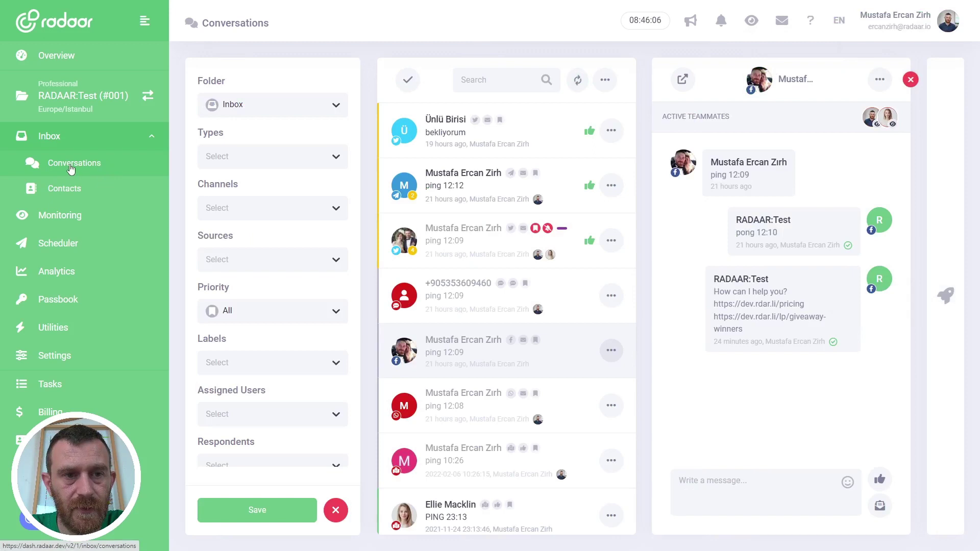
pyautogui.click(911, 80)
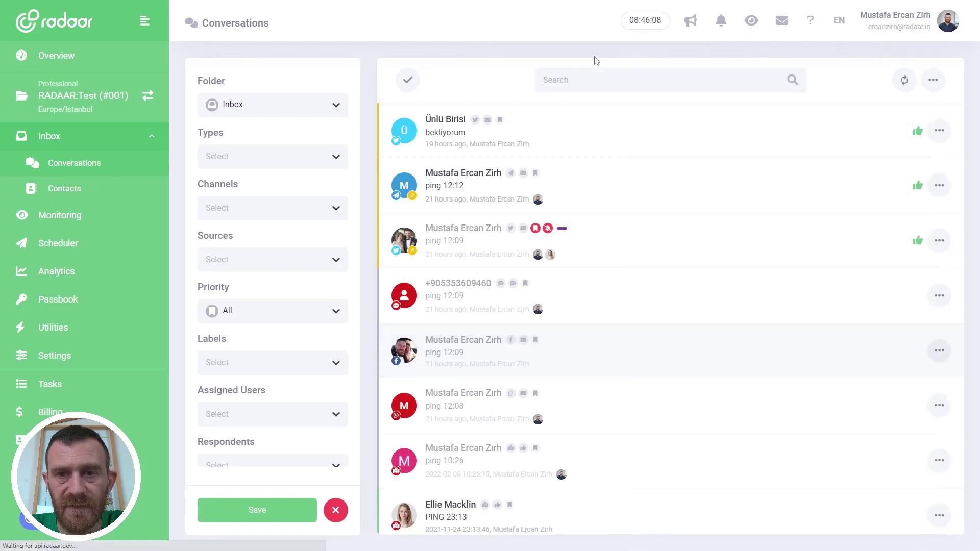
# On Contacts, review the fourth contact's profile and Customer label, then its empty Team Discussion.
pyautogui.click(53, 193)
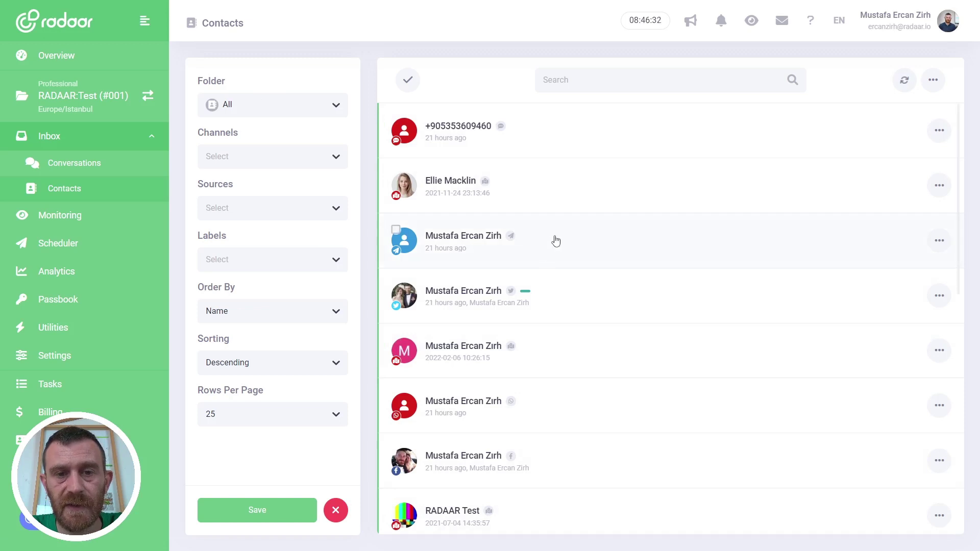
pyautogui.click(556, 313)
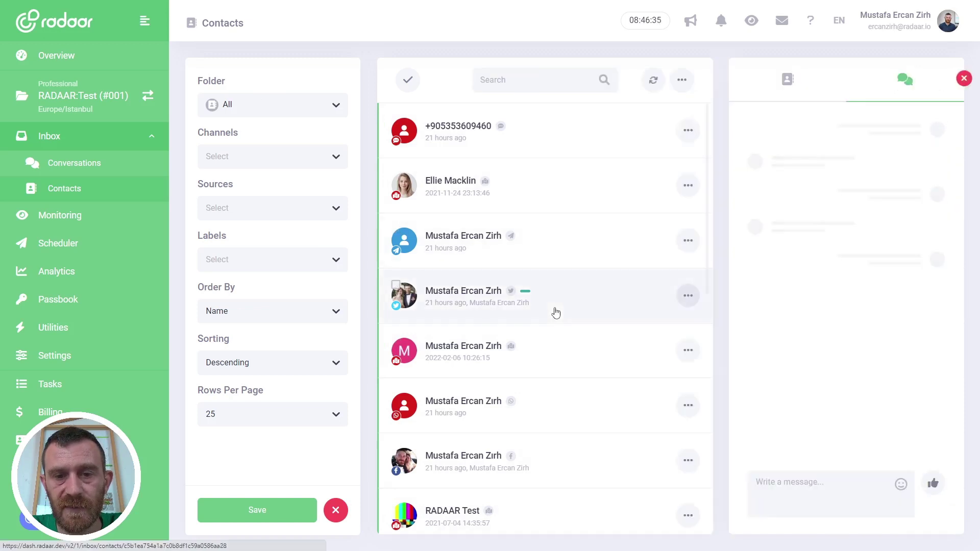
pyautogui.click(783, 92)
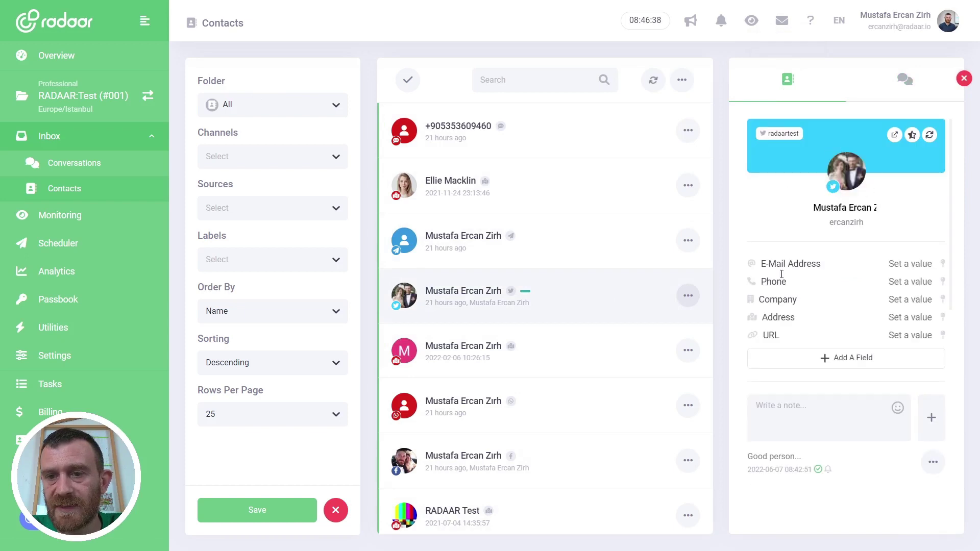
pyautogui.scroll(-1, 809, 186)
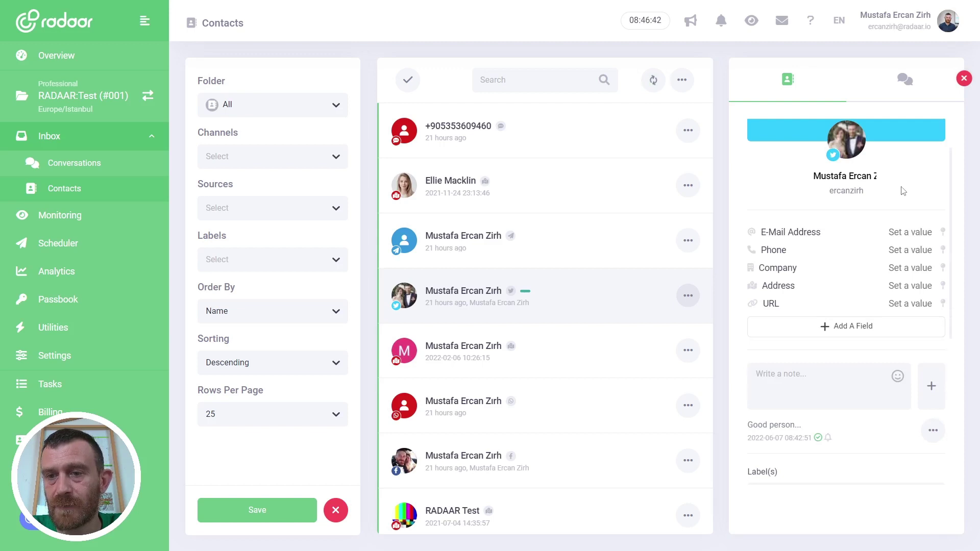
pyautogui.scroll(-1, 818, 246)
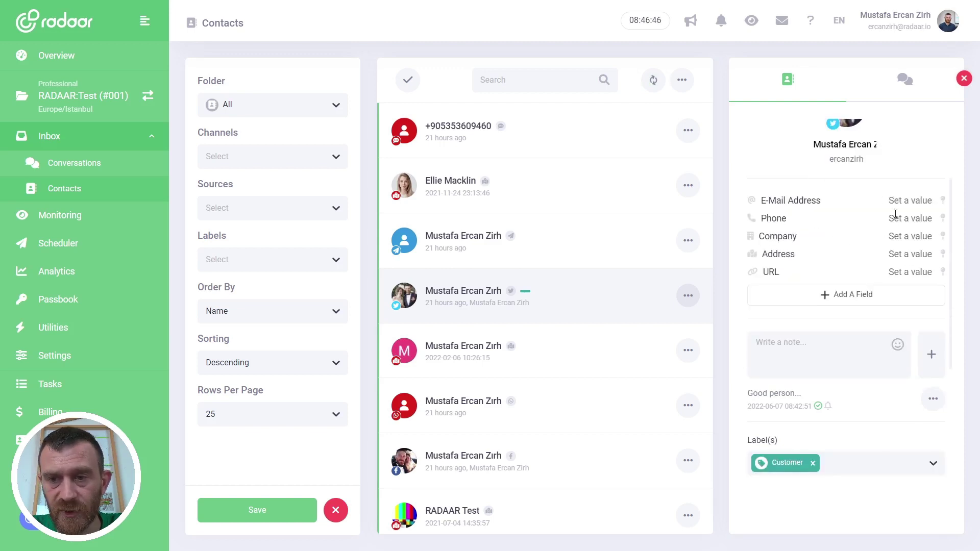
pyautogui.scroll(-3, 849, 233)
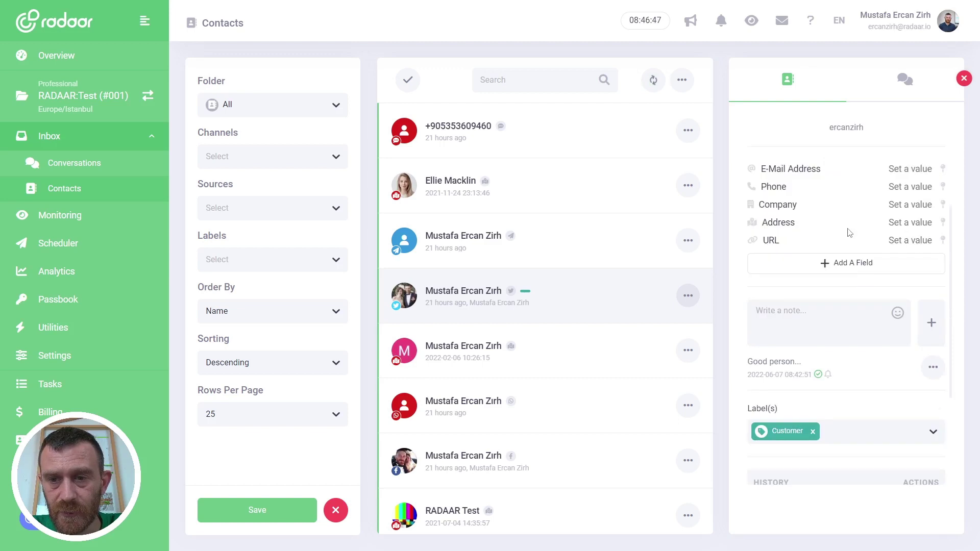
pyautogui.scroll(3, 859, 305)
pyautogui.click(907, 83)
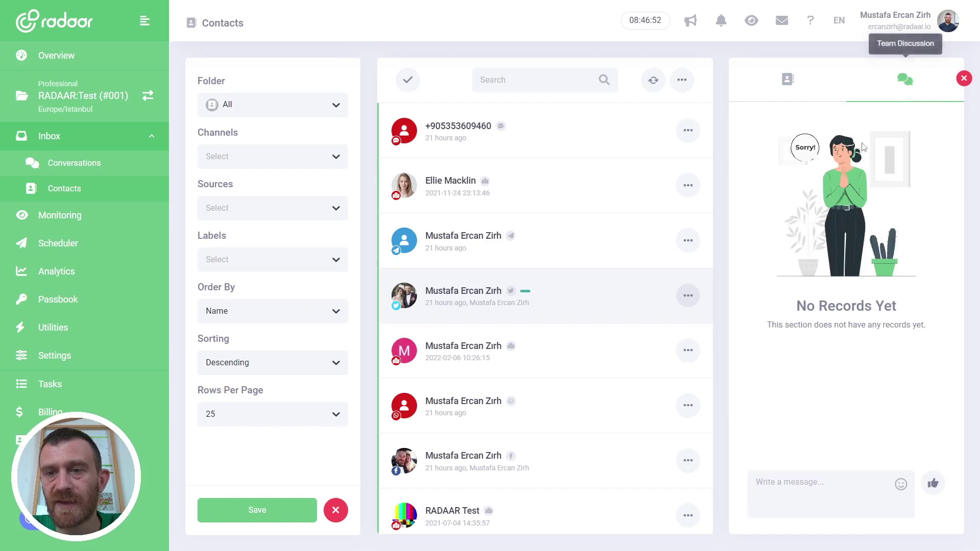